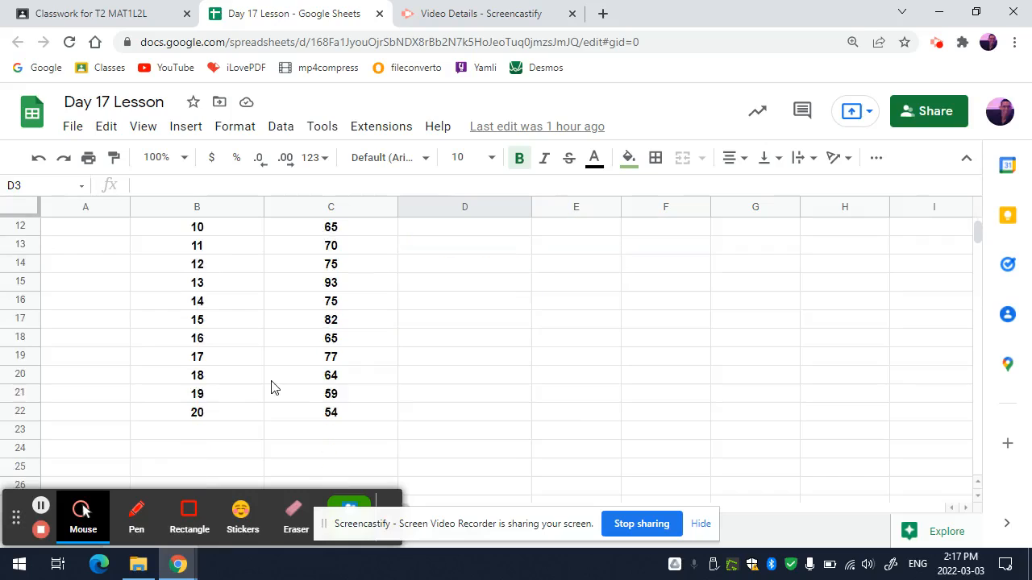
pyautogui.click(313, 384)
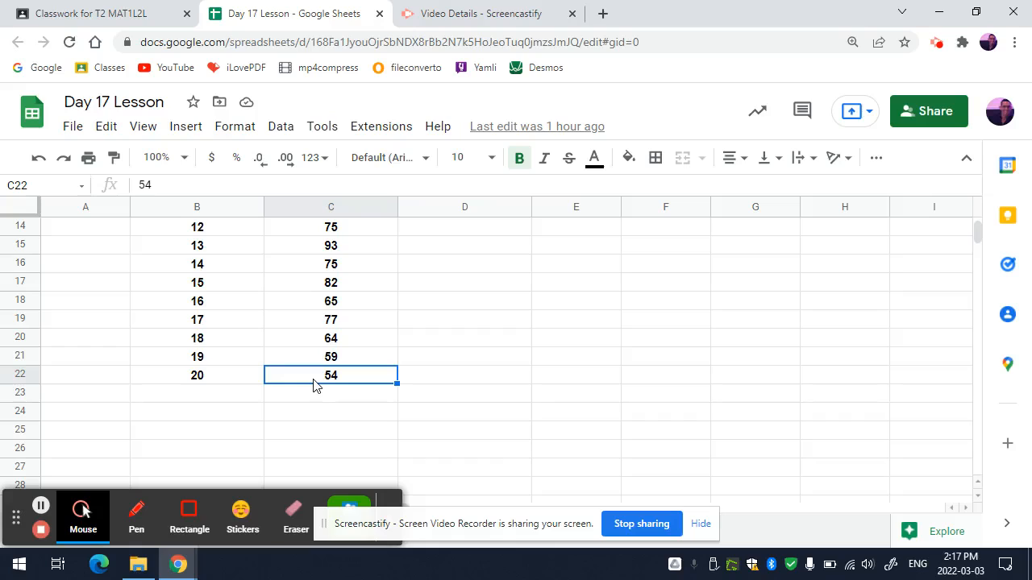
pyautogui.scroll(5, 553, 392)
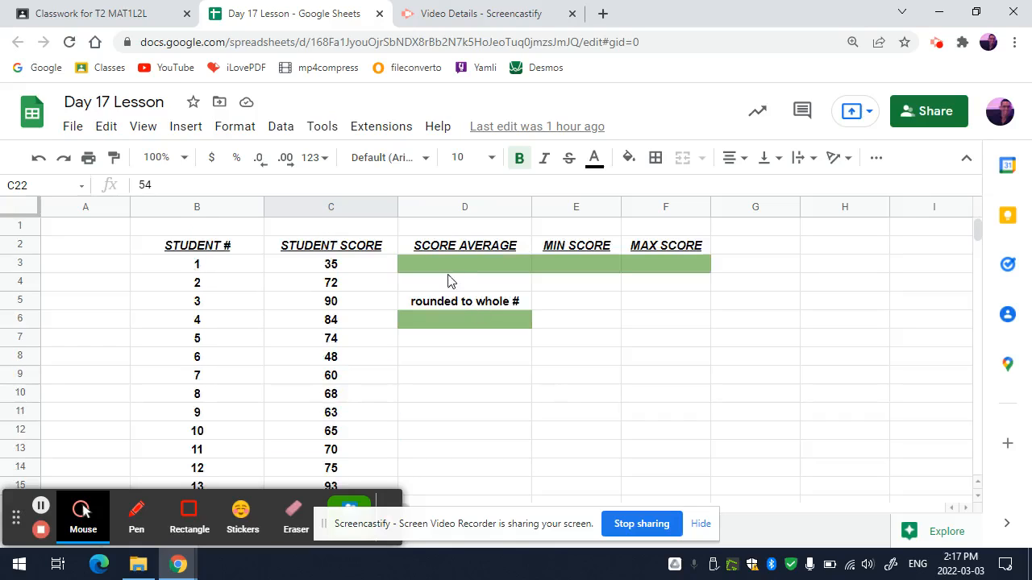
pyautogui.click(443, 270)
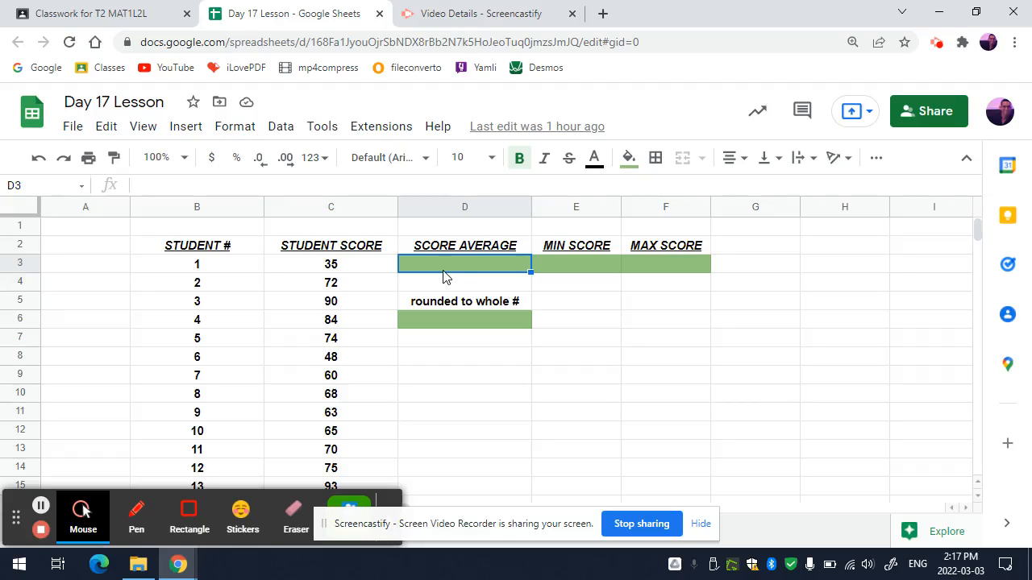
pyautogui.write('=')
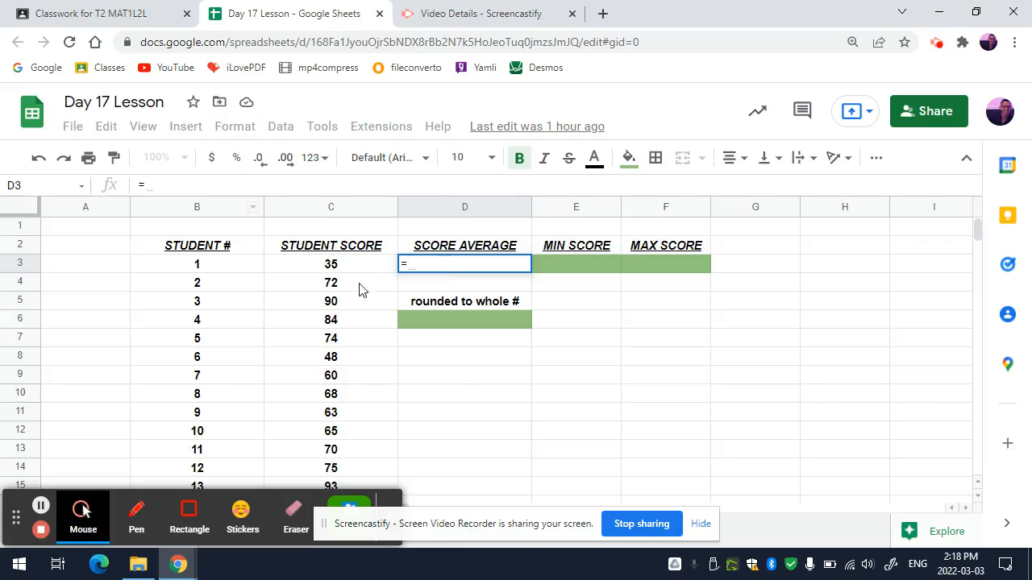
pyautogui.press('BackSpace')
pyautogui.click(414, 393)
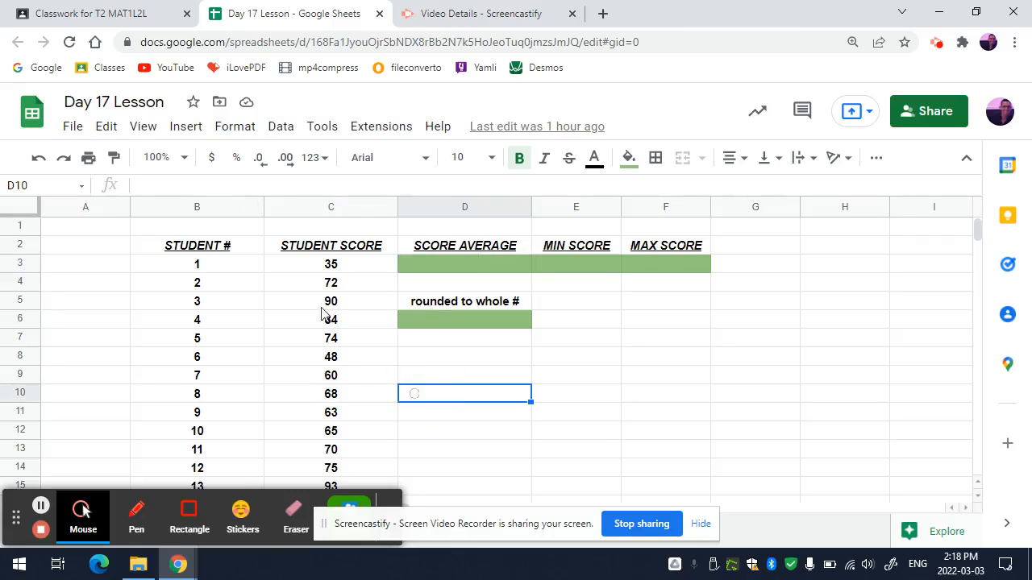
# Calculate the average of the student scores in cell D3 with the formula =average(C3:C22)
pyautogui.click(184, 157)
pyautogui.click(166, 302)
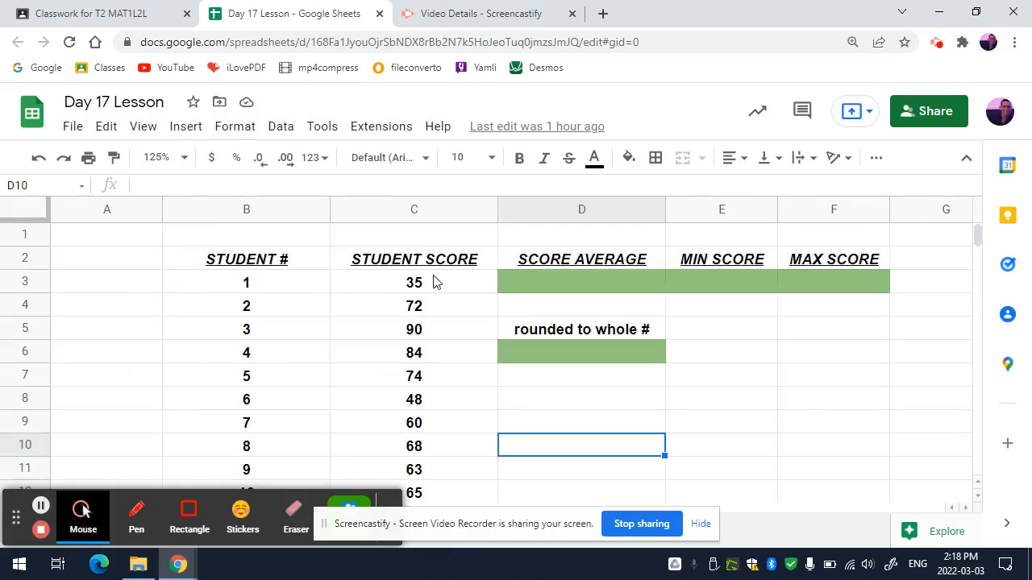
pyautogui.click(529, 284)
pyautogui.write('=a')
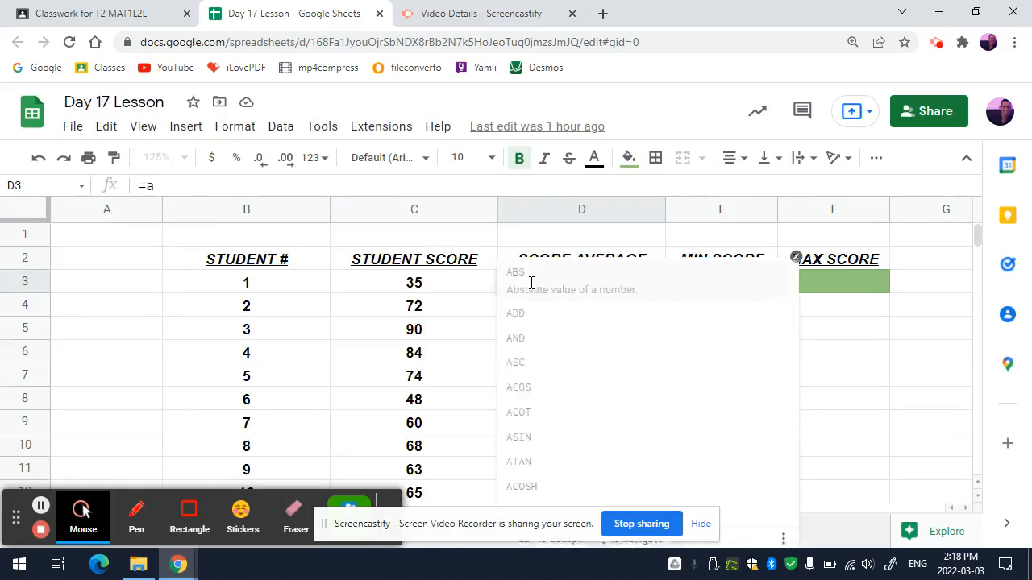
pyautogui.write('verage(')
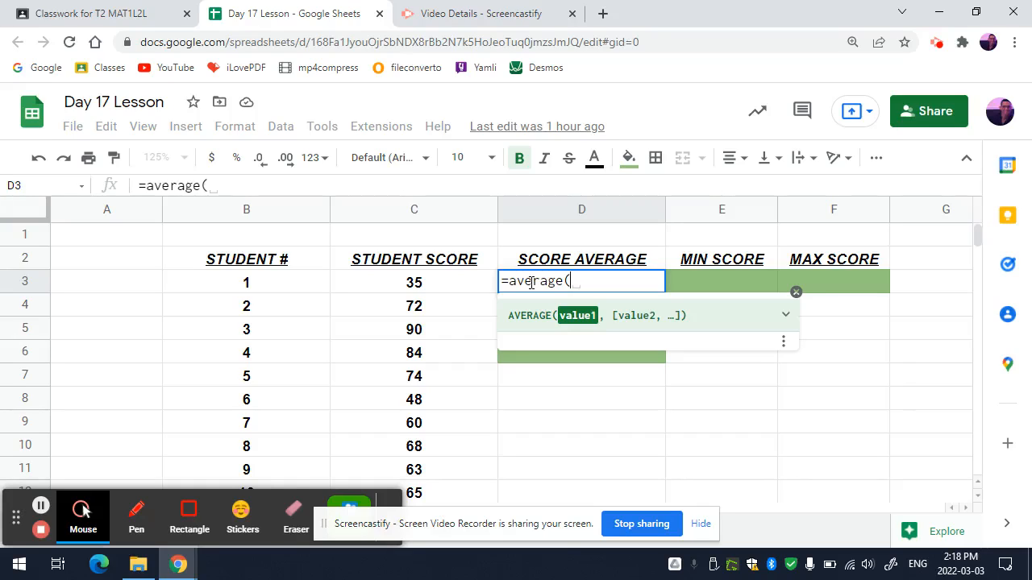
pyautogui.write('C3:')
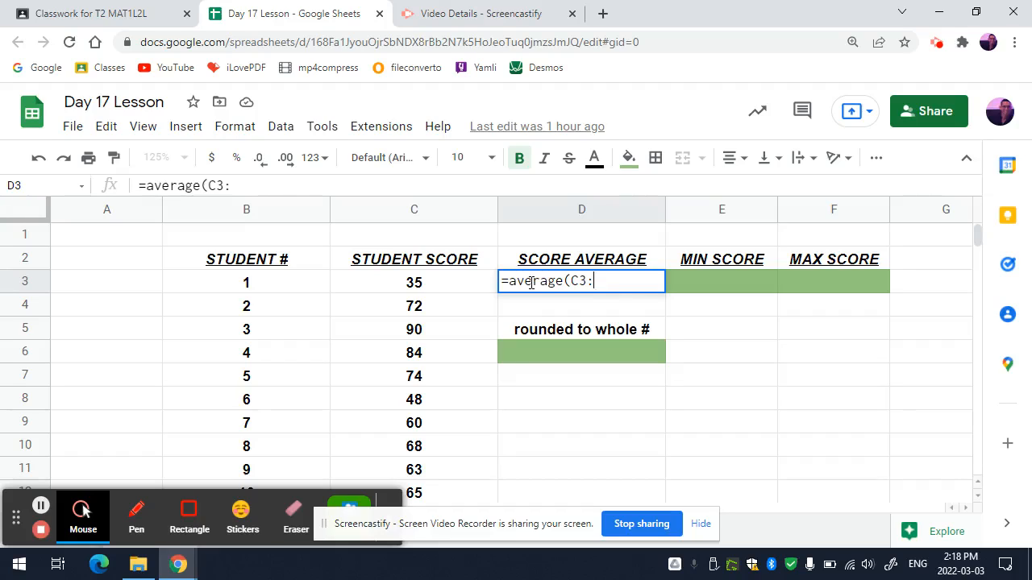
pyautogui.write('C22)')
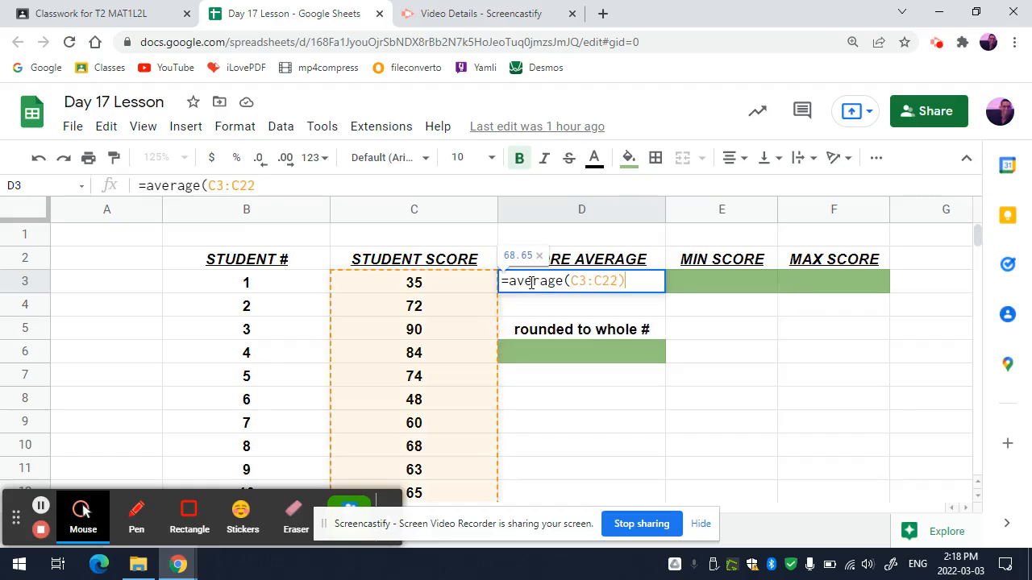
pyautogui.press('Return')
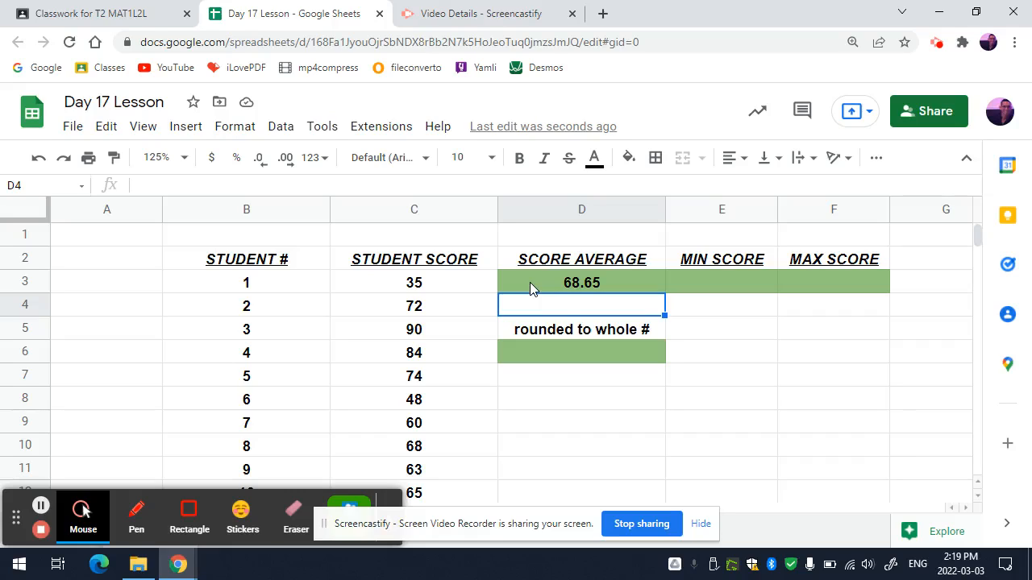
# Round the score average to a whole number in cell D6 with =round(D3,0), without accepting the suggested autofill
pyautogui.click(550, 353)
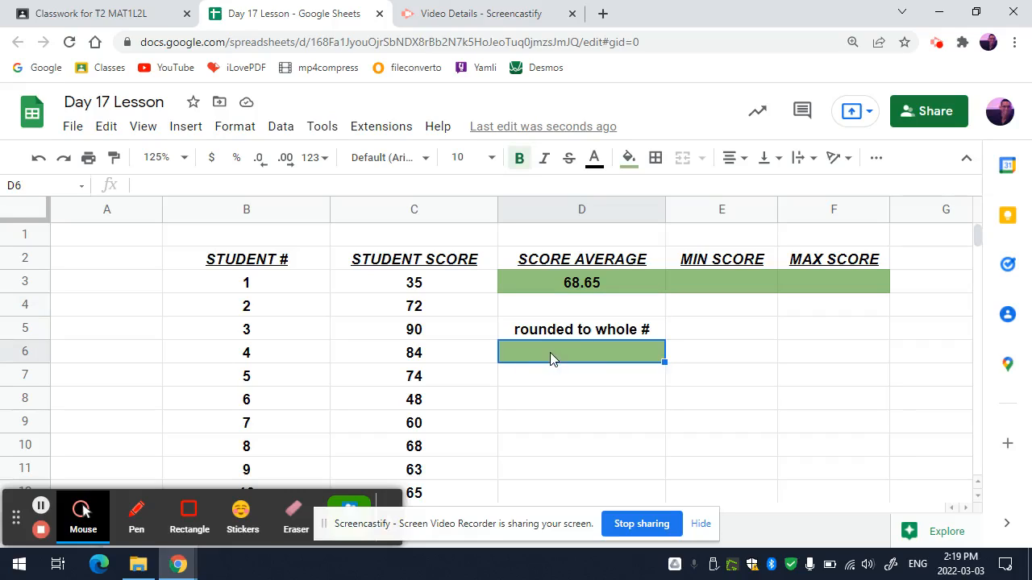
pyautogui.write('=')
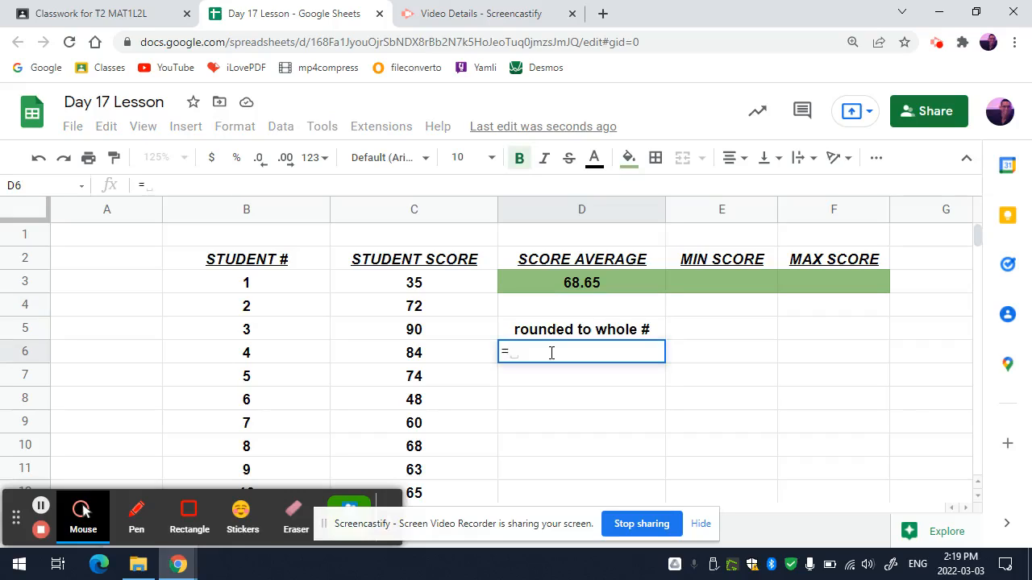
pyautogui.press('BackSpace')
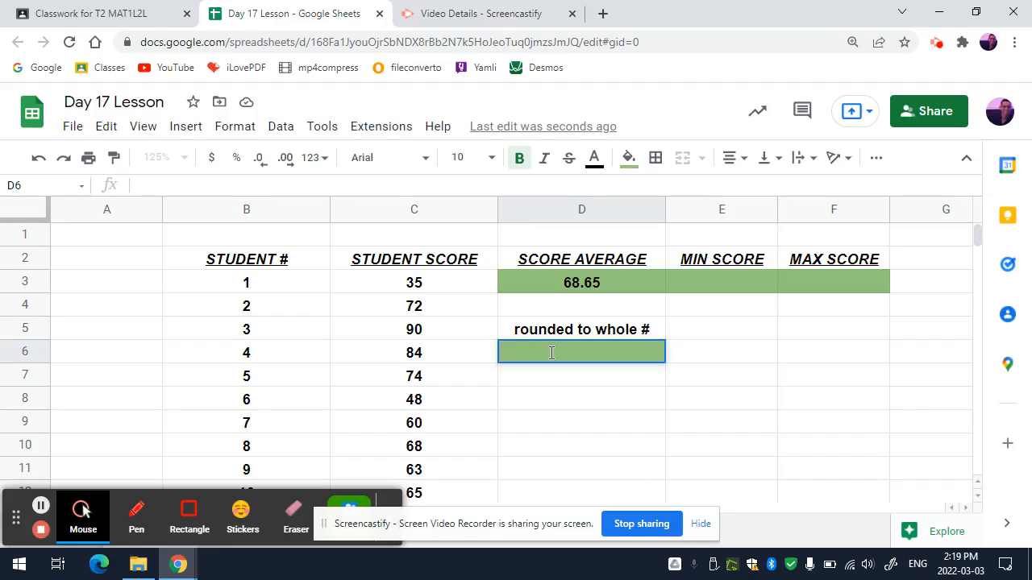
pyautogui.write('=round(')
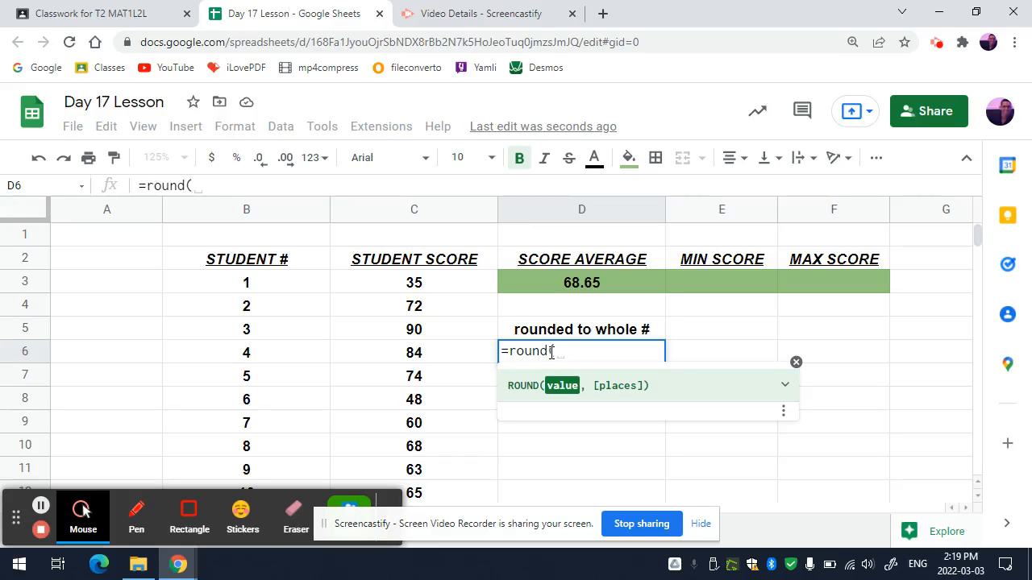
pyautogui.click(604, 283)
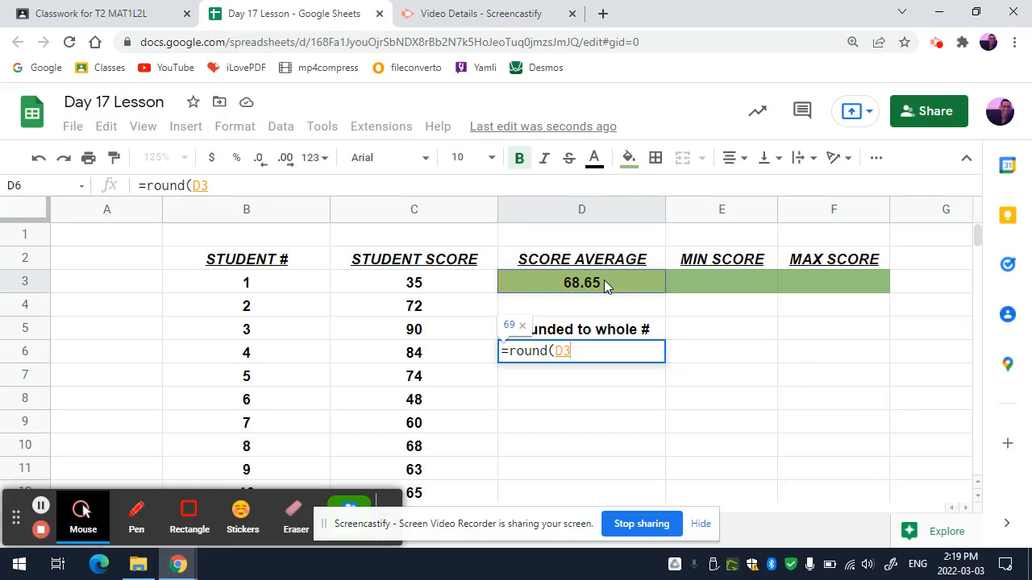
pyautogui.write(',0)')
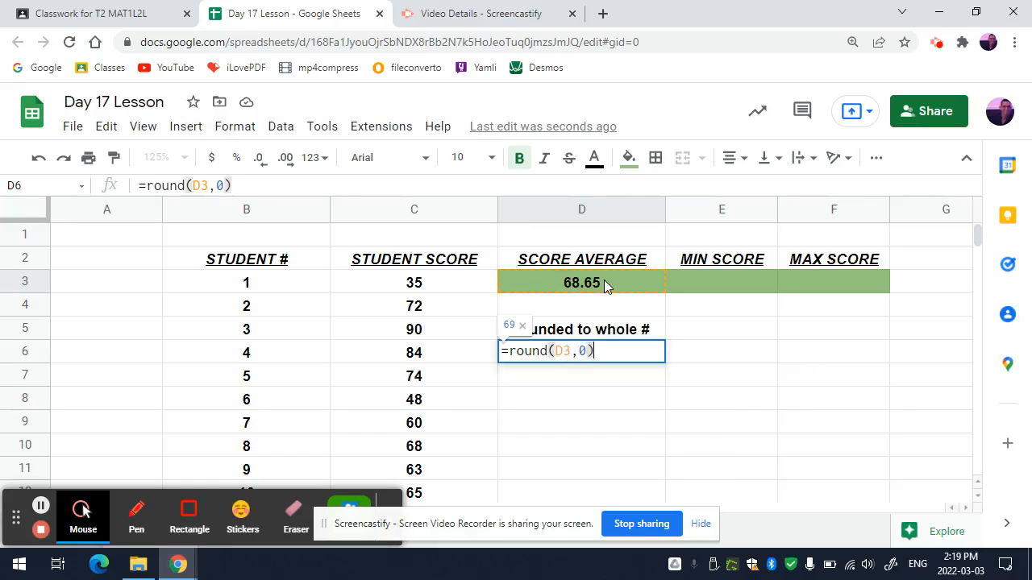
pyautogui.press('Return')
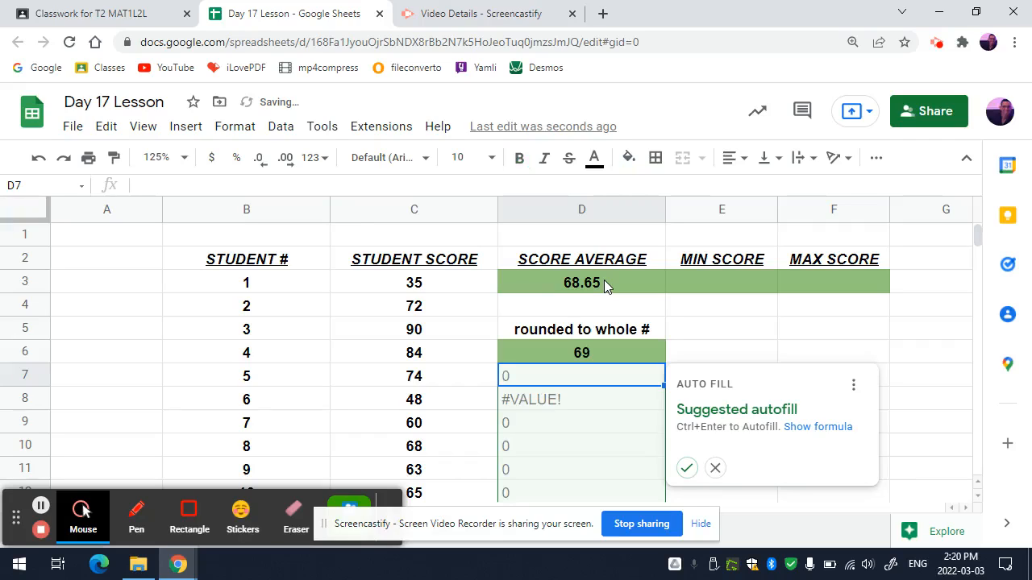
pyautogui.click(735, 355)
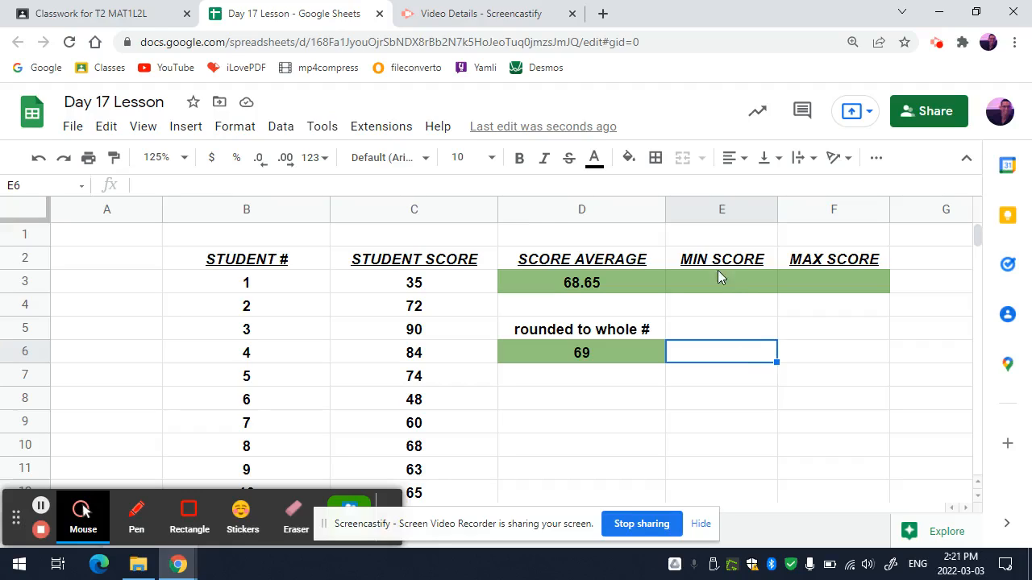
# Find the minimum student score in cell E3 with =min(C3:C22) and reject the suggested autofill
pyautogui.click(735, 286)
pyautogui.write('=min')
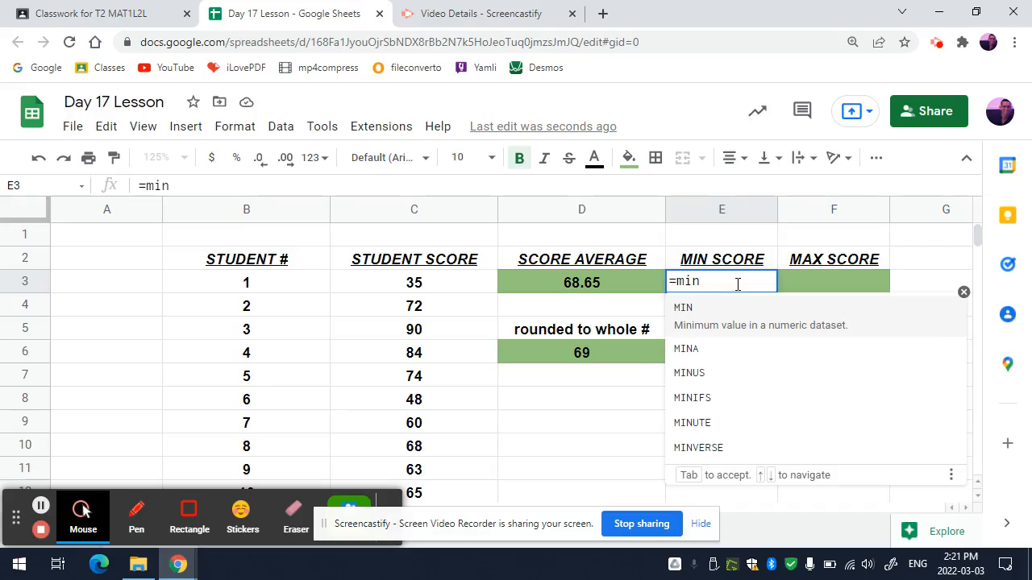
pyautogui.write('(')
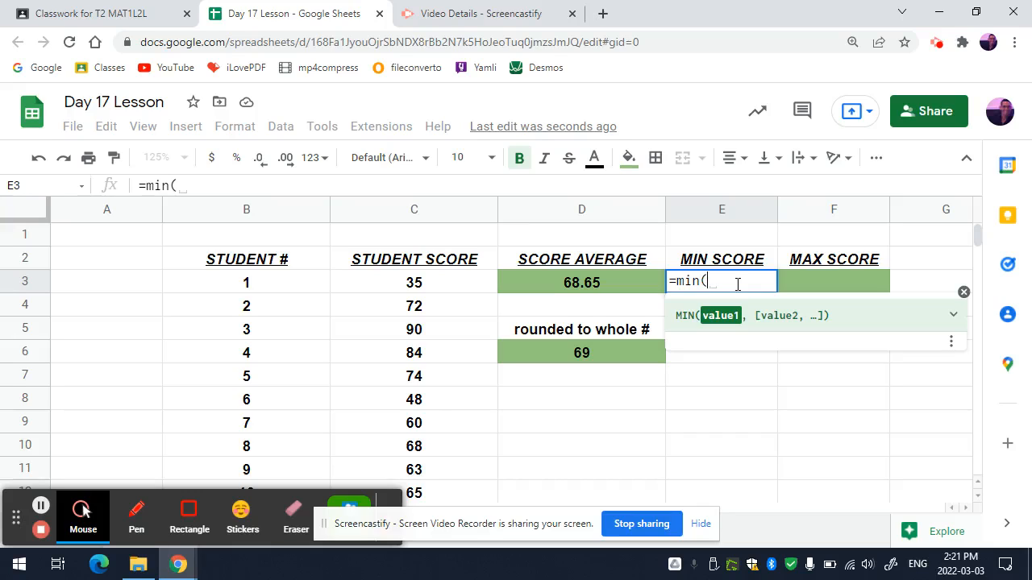
pyautogui.write('C')
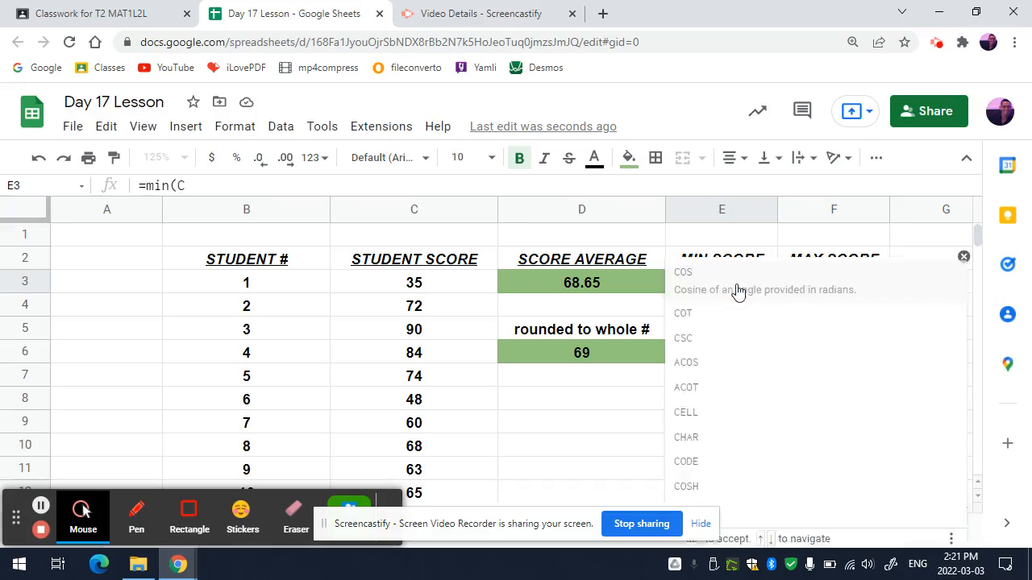
pyautogui.write('3:C22)')
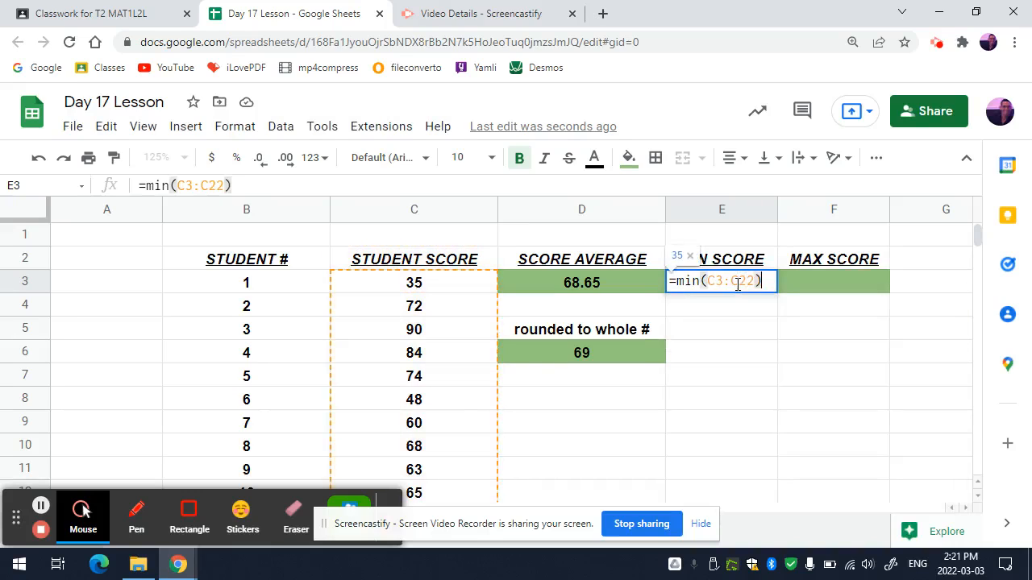
pyautogui.press('Return')
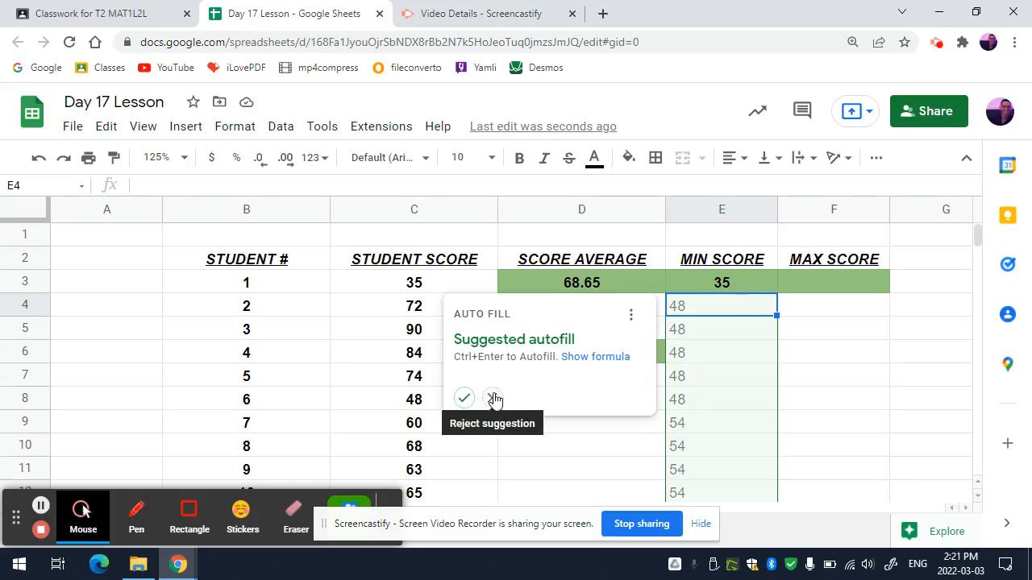
pyautogui.click(493, 398)
pyautogui.click(698, 287)
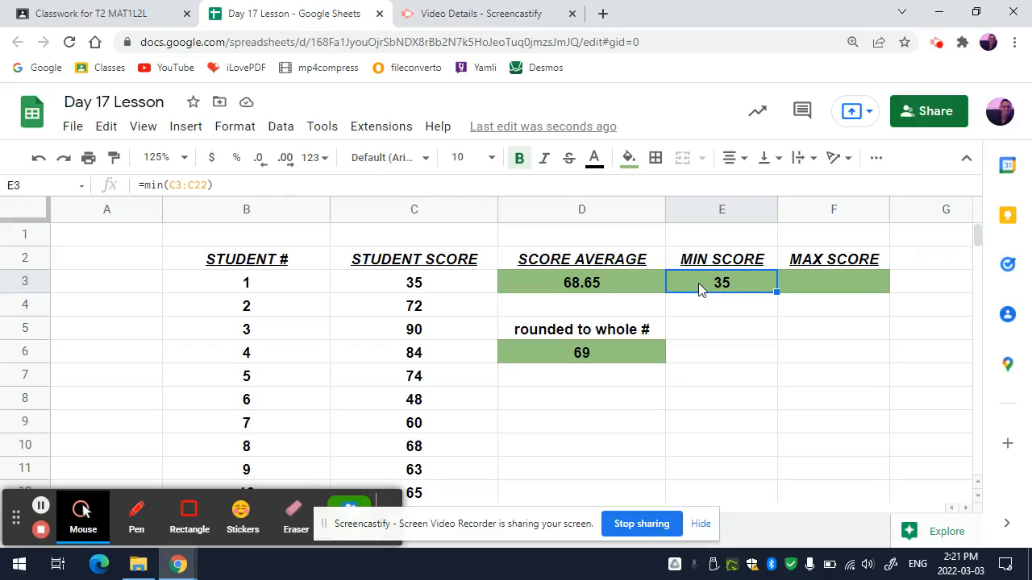
# Find the maximum student score in cell F3 with =max(C3:C22) and reject the suggested autofill
pyautogui.click(806, 292)
pyautogui.write('=')
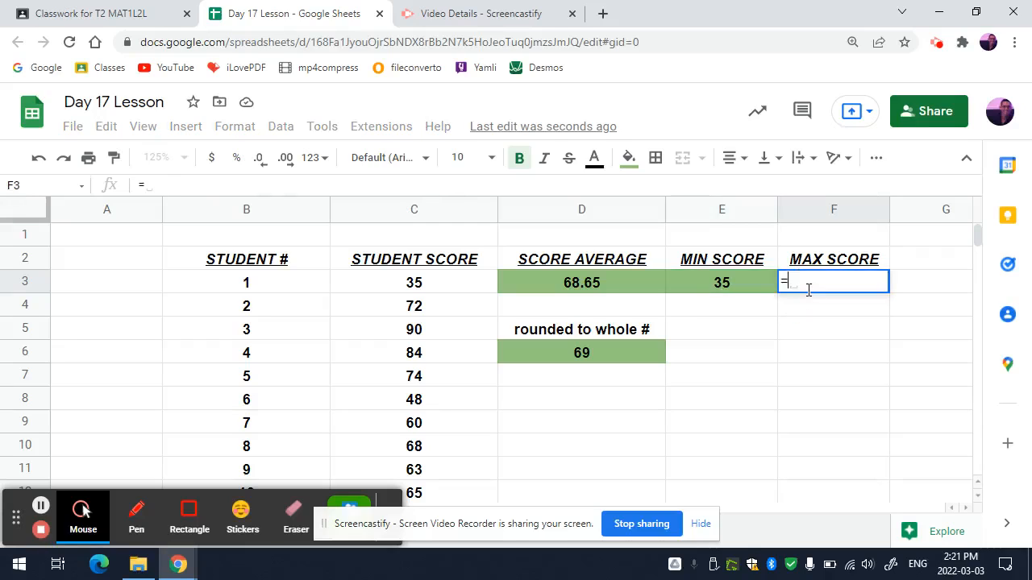
pyautogui.write('max(C')
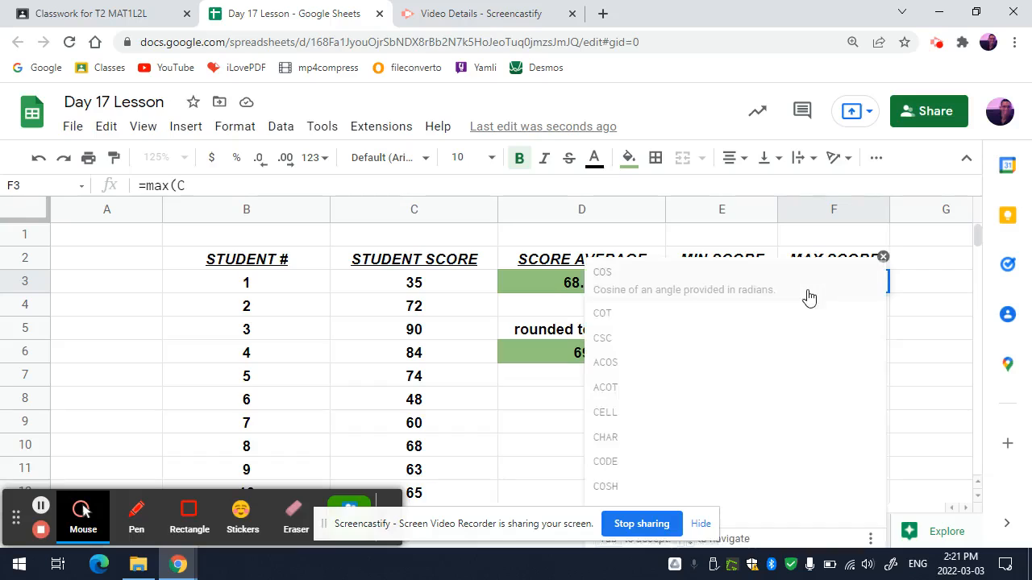
pyautogui.write('3:C22)')
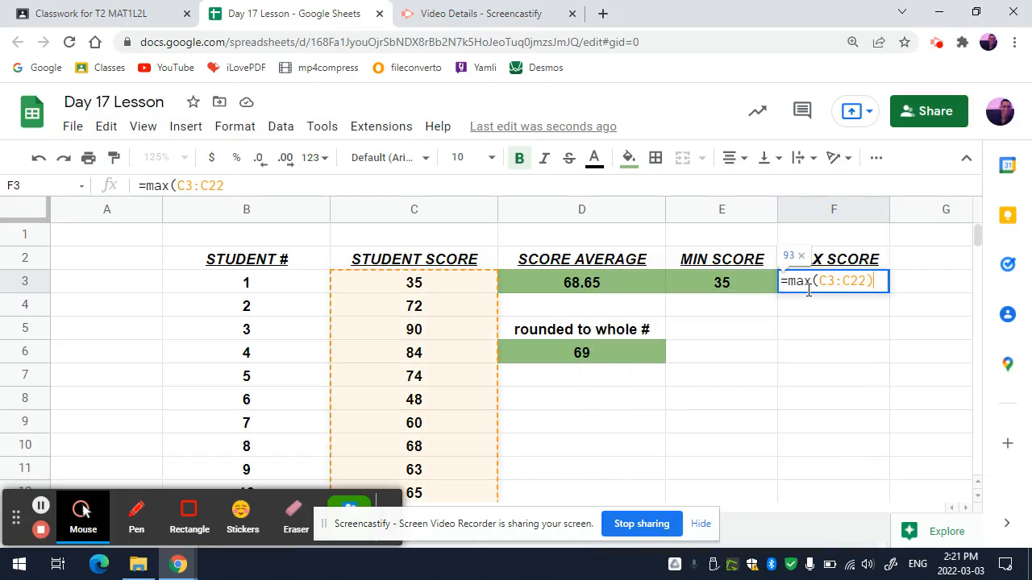
pyautogui.press('Return')
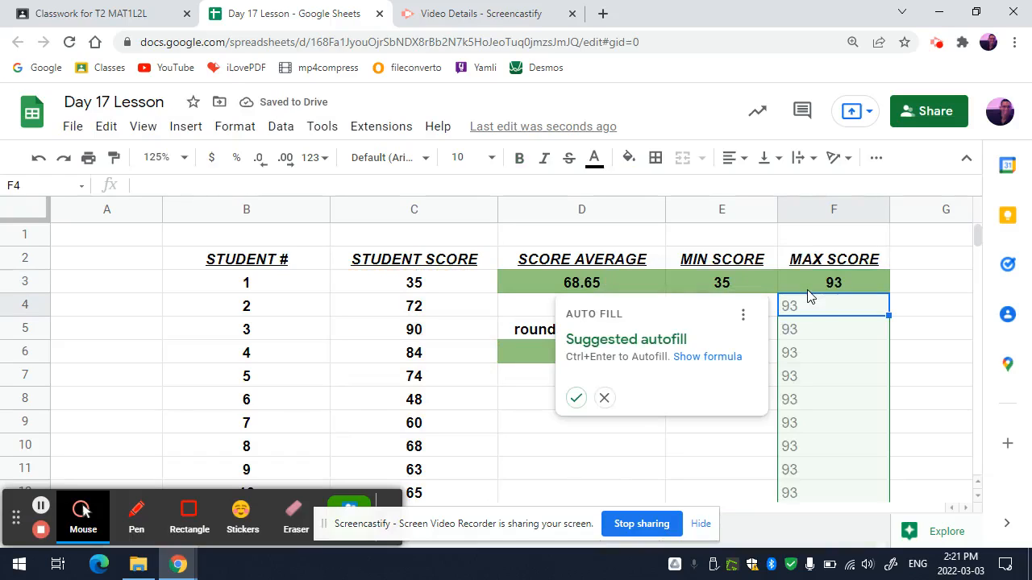
pyautogui.click(602, 399)
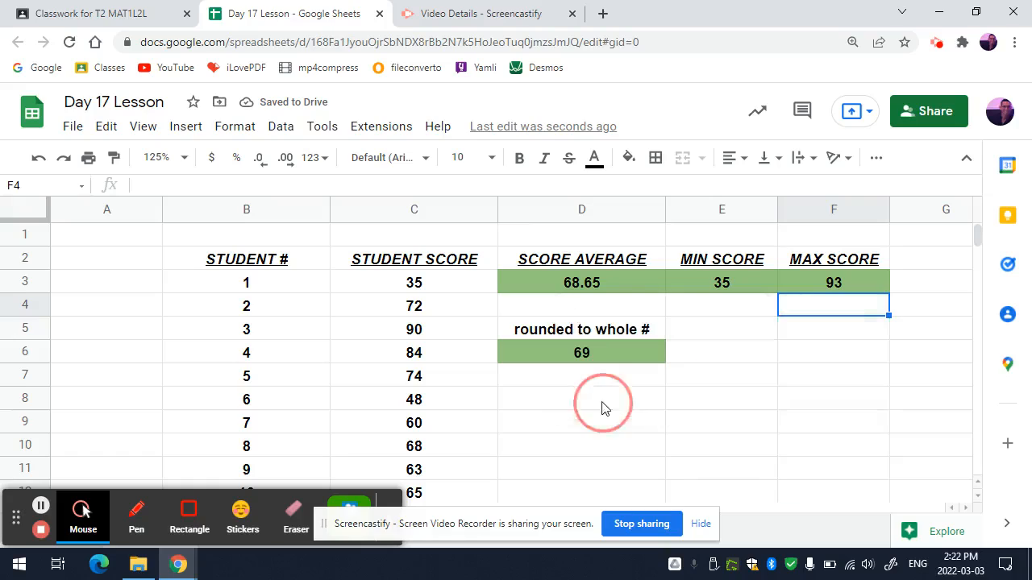
pyautogui.click(484, 426)
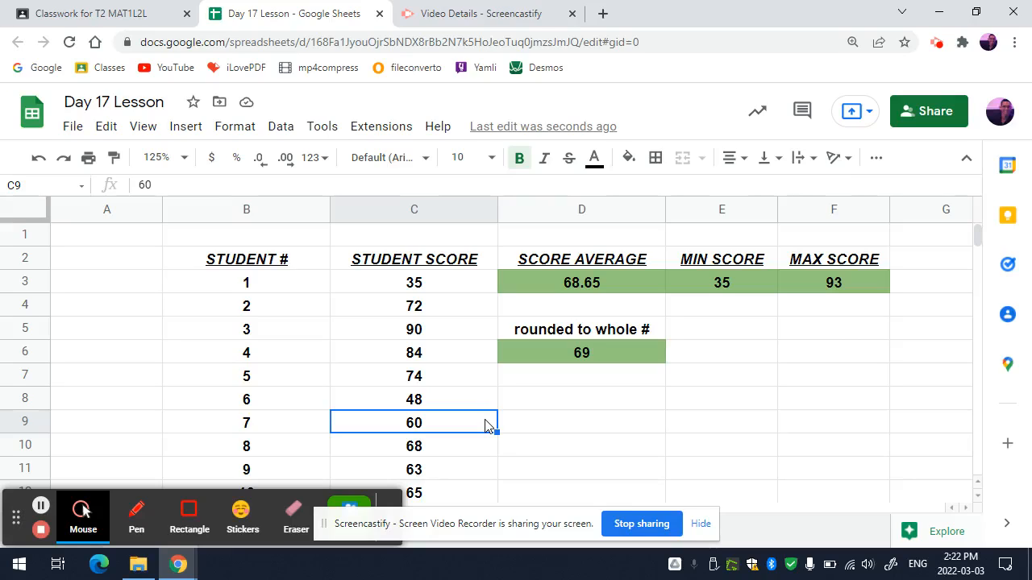
# Switch to the Pie Chart 1 sheet and open the Provinces Wiki link from cell A1
pyautogui.click(389, 510)
pyautogui.click(702, 521)
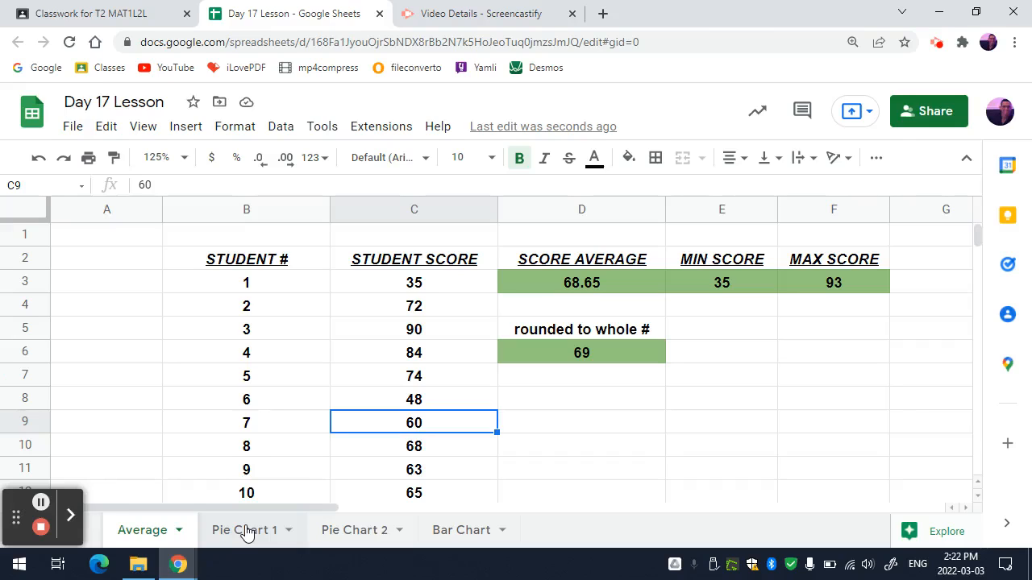
pyautogui.scroll(-2, 331, 307)
pyautogui.scroll(1, 323, 403)
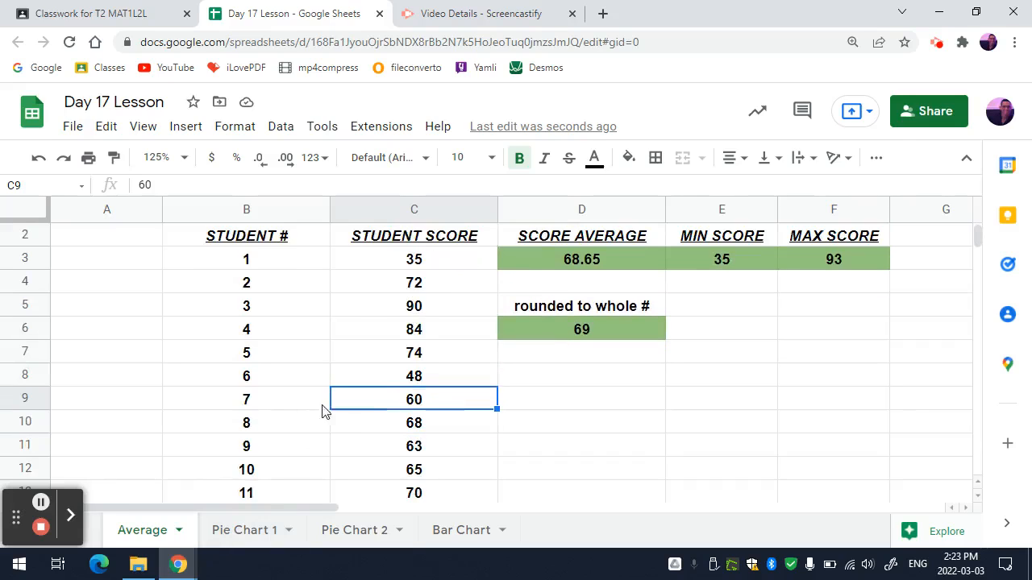
pyautogui.click(271, 532)
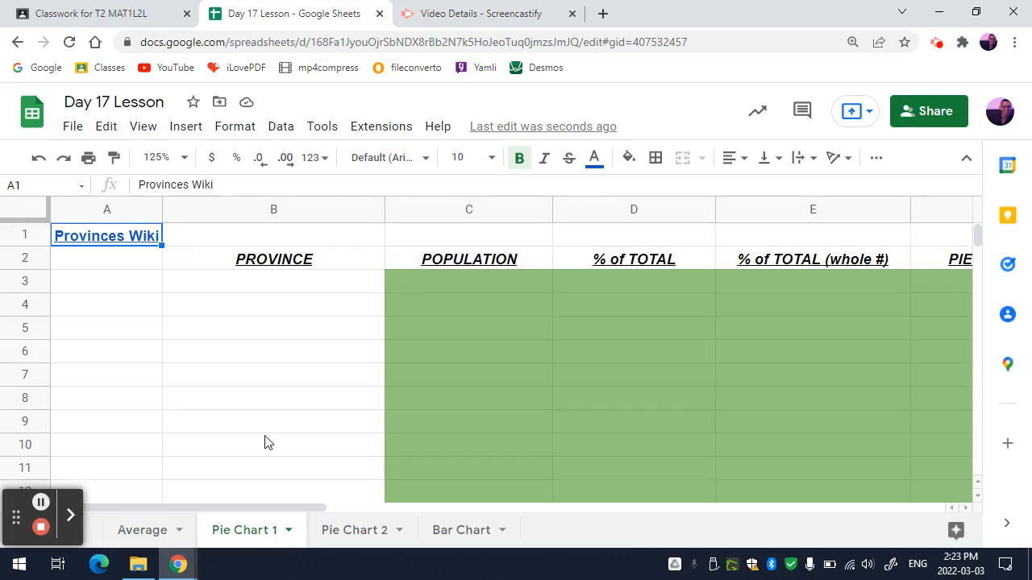
pyautogui.click(131, 272)
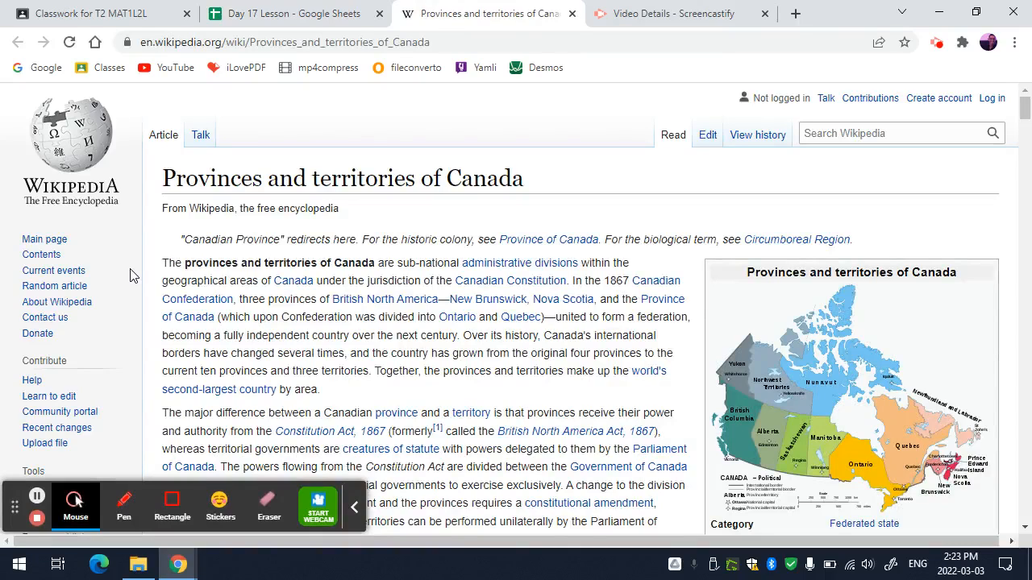
# Locate the Provinces table with its population figures in the Wikipedia article and collapse the recording toolbar
pyautogui.scroll(-3, 365, 373)
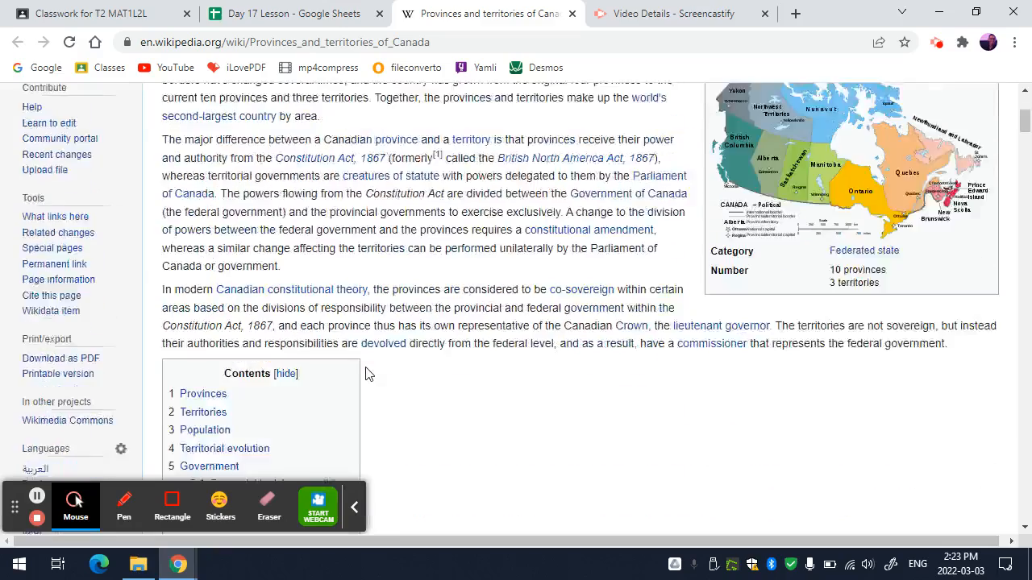
pyautogui.scroll(-7, 366, 373)
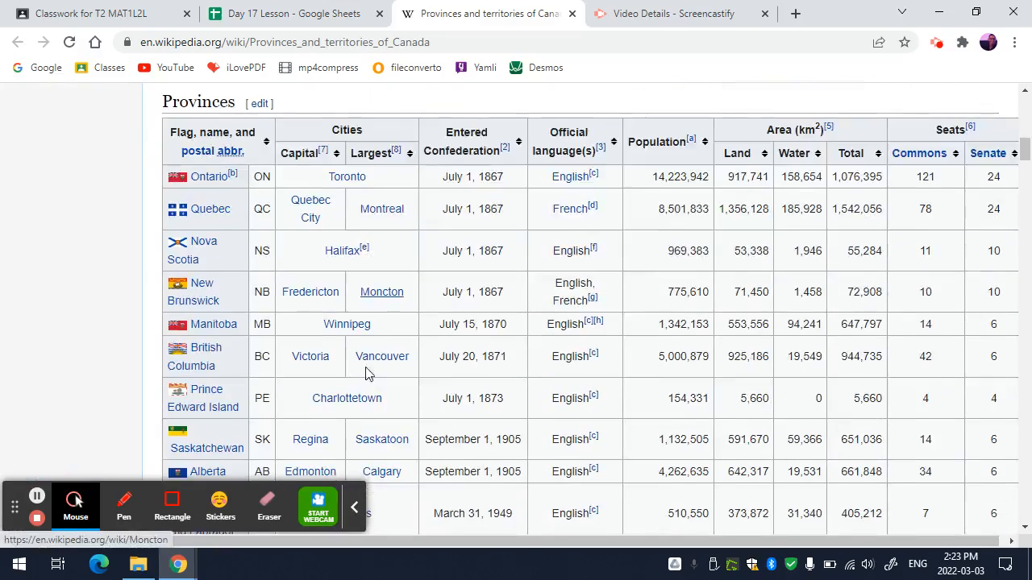
pyautogui.click(355, 507)
pyautogui.scroll(1, 145, 369)
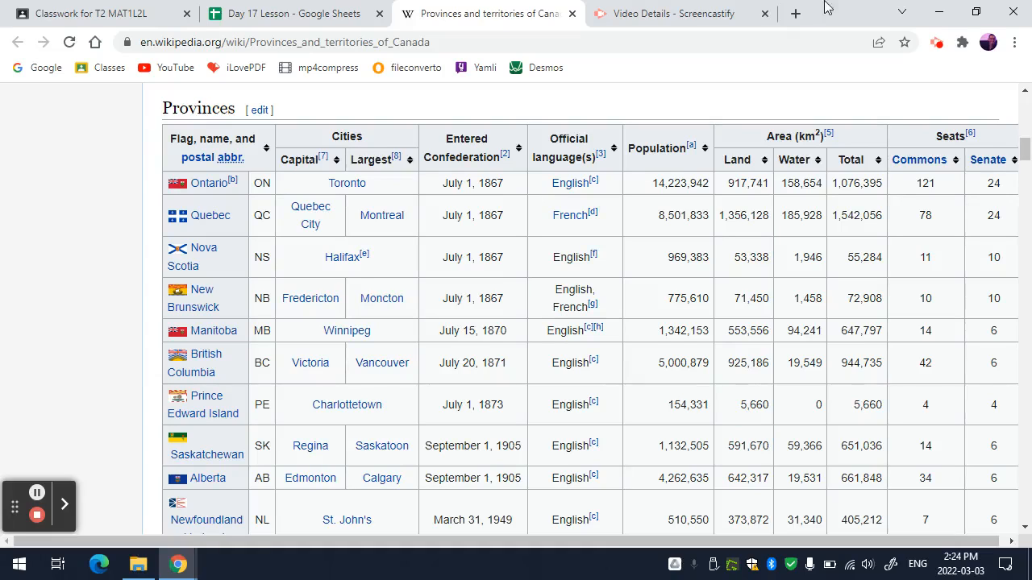
# Detach the Day 17 Lesson spreadsheet from the browser into its own window
pyautogui.click(291, 14)
pyautogui.moveTo(292, 15); pyautogui.dragTo(638, 108)
pyautogui.click(986, 17)
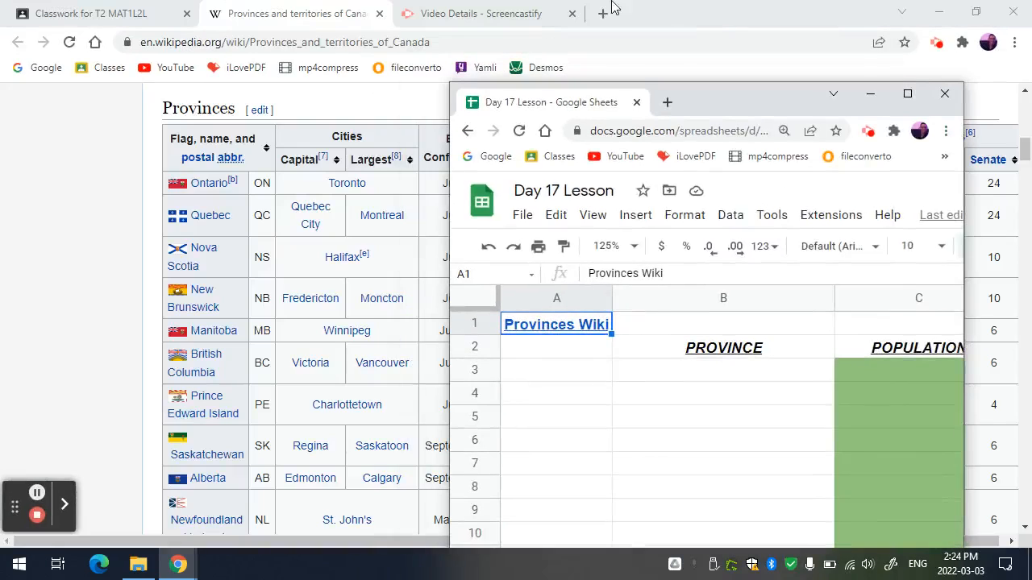
# Restore the Wikipedia window to a smaller size, clear the file browser away, and arrange Wikipedia and the spreadsheet side by side
pyautogui.doubleClick(833, 12)
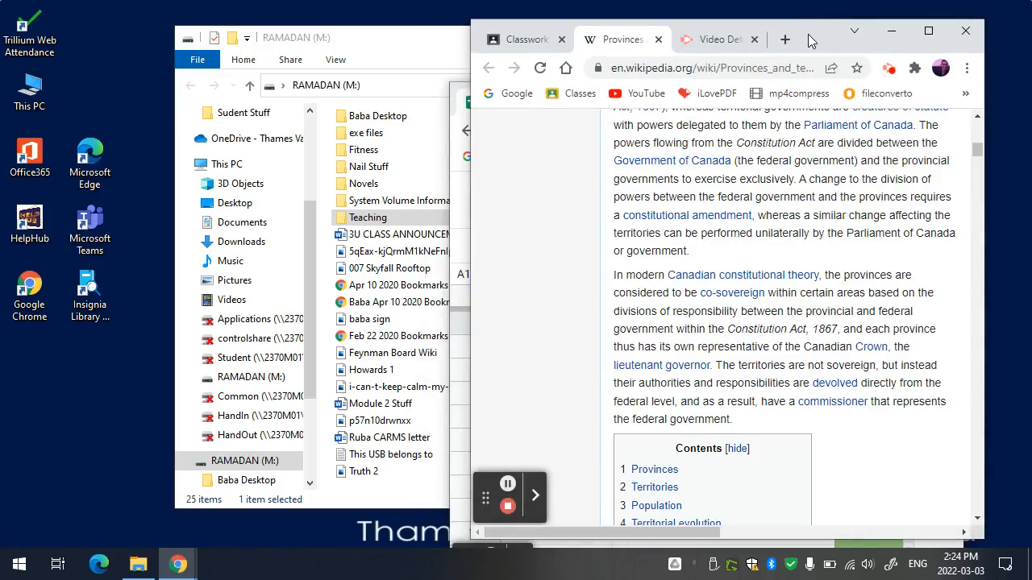
pyautogui.moveTo(810, 41); pyautogui.dragTo(350, 40)
pyautogui.click(746, 66)
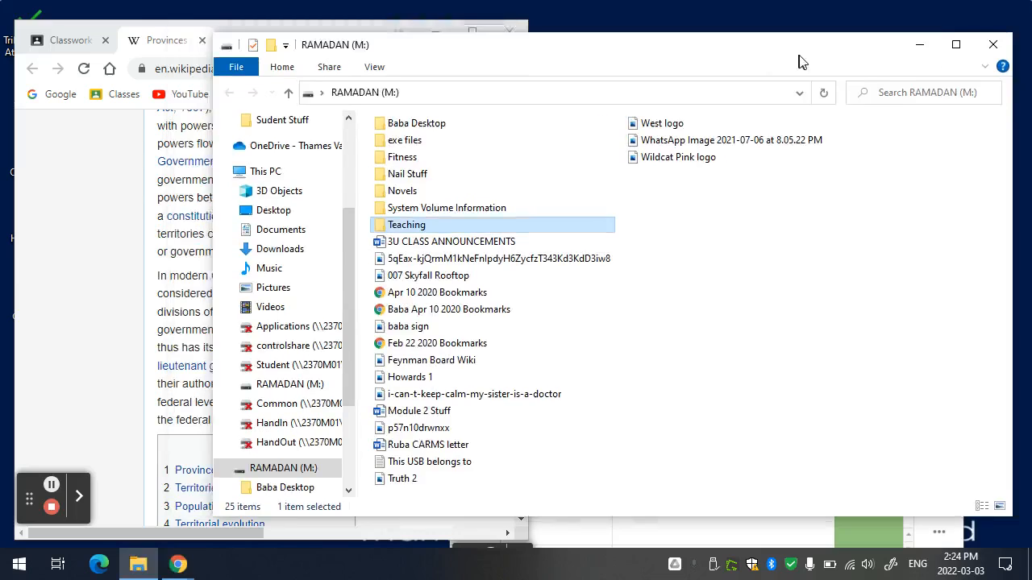
pyautogui.click(927, 40)
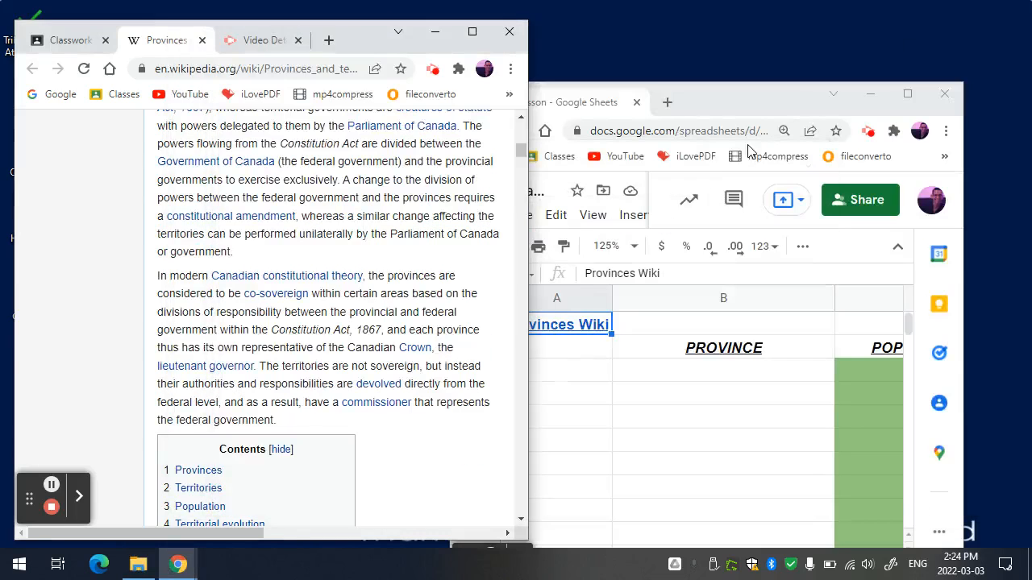
pyautogui.moveTo(708, 93); pyautogui.dragTo(772, 25)
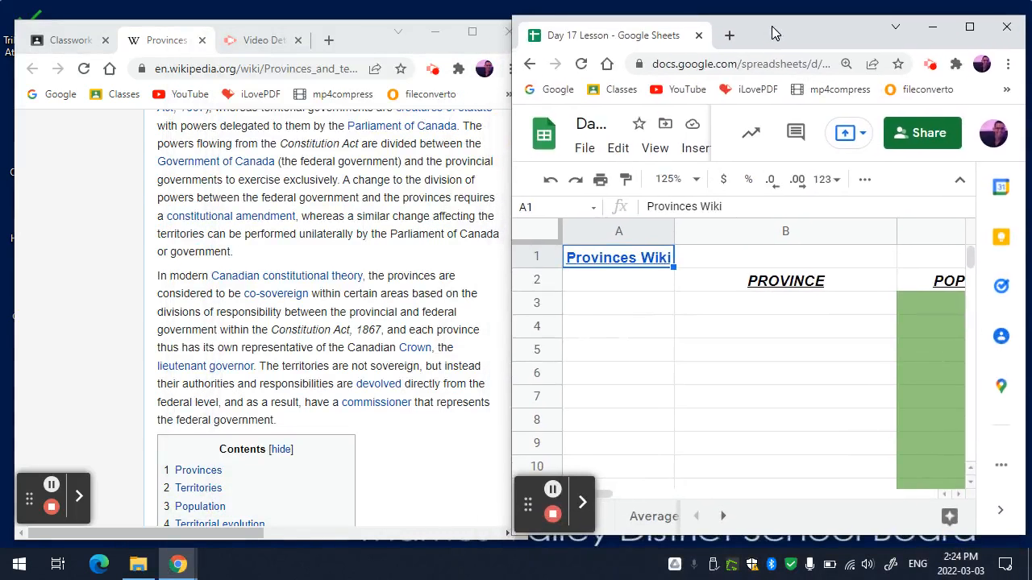
# Bring the Population column of the Provinces table into view in the Wikipedia window
pyautogui.click(490, 331)
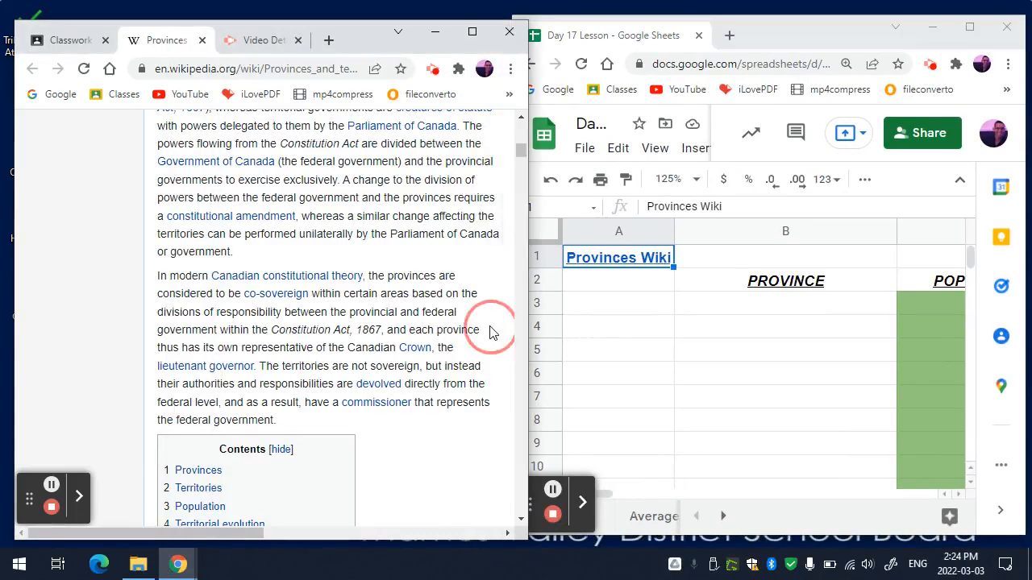
pyautogui.scroll(-2, 493, 333)
pyautogui.scroll(-7, 493, 332)
pyautogui.scroll(2, 493, 333)
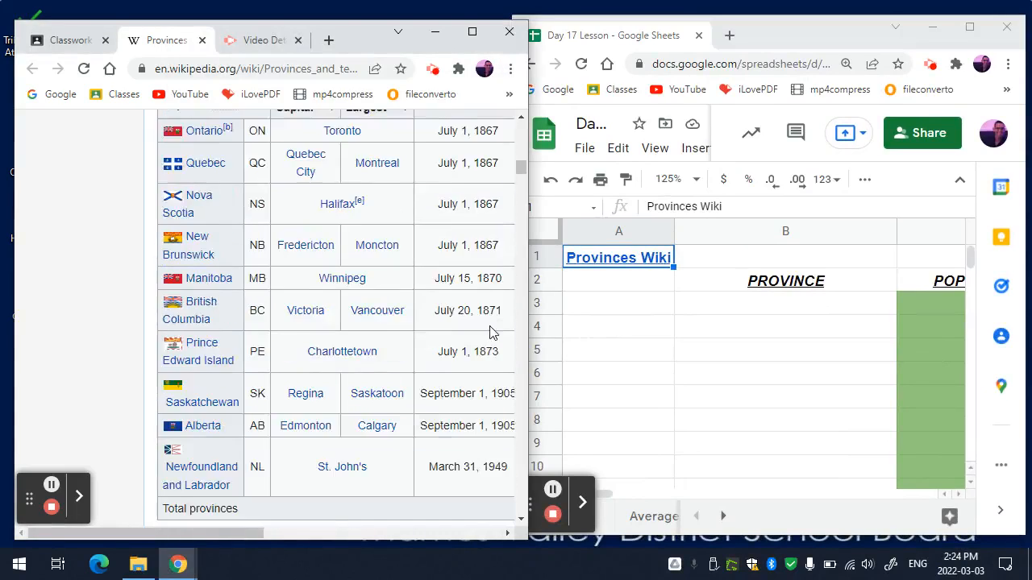
pyautogui.hscroll(3, 493, 333)
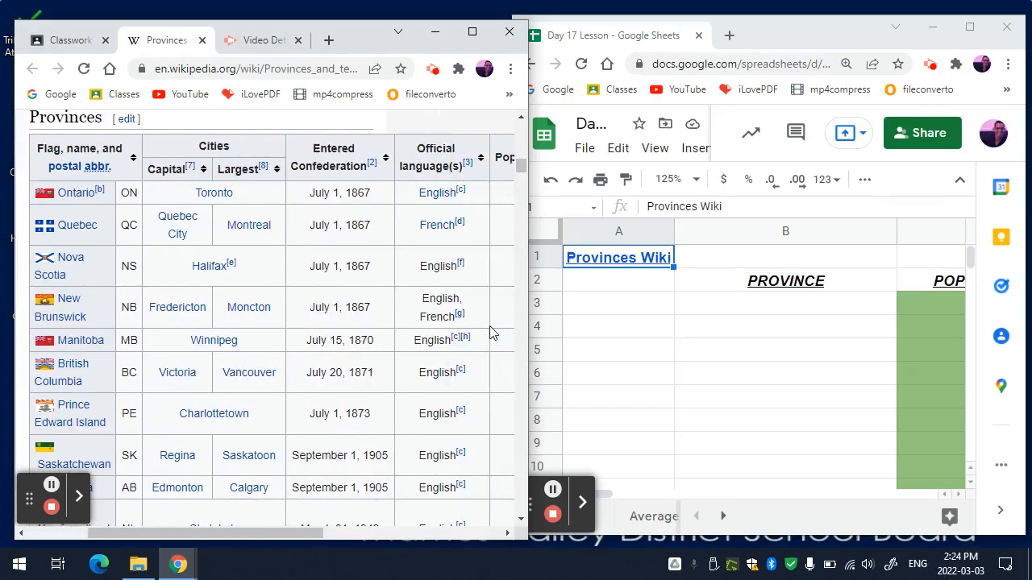
pyautogui.hscroll(2, 490, 332)
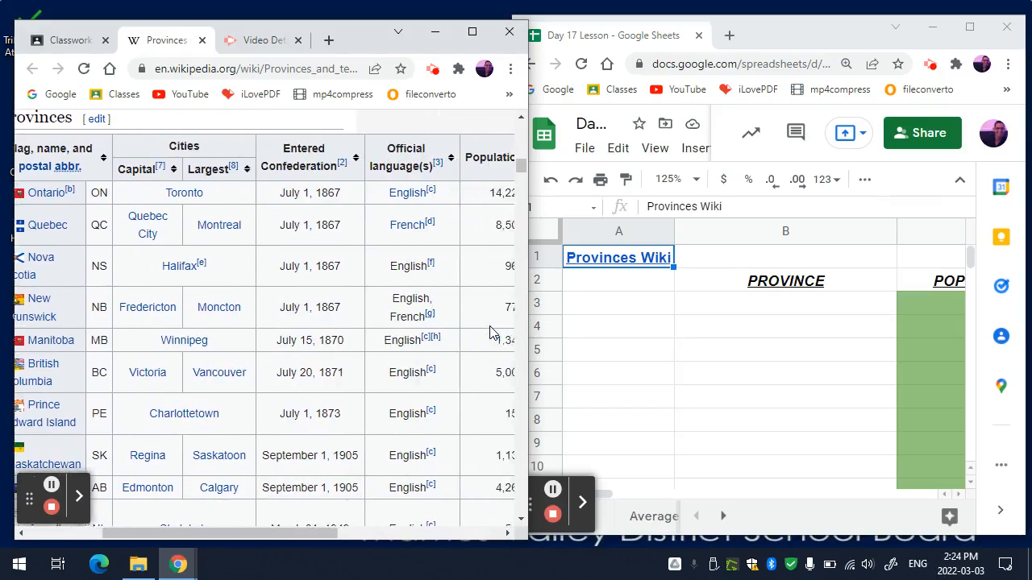
# Set the Wikipedia page zoom to 90% and frame the Provinces table with both province names and populations showing
pyautogui.click(510, 68)
pyautogui.click(395, 200)
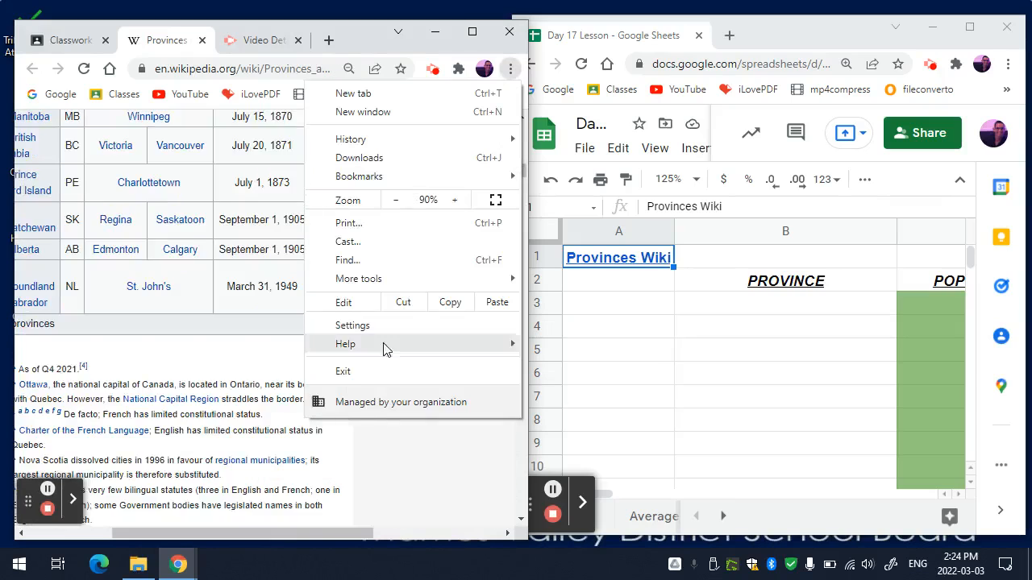
pyautogui.click(355, 445)
pyautogui.scroll(3, 355, 445)
pyautogui.hscroll(-2, 355, 445)
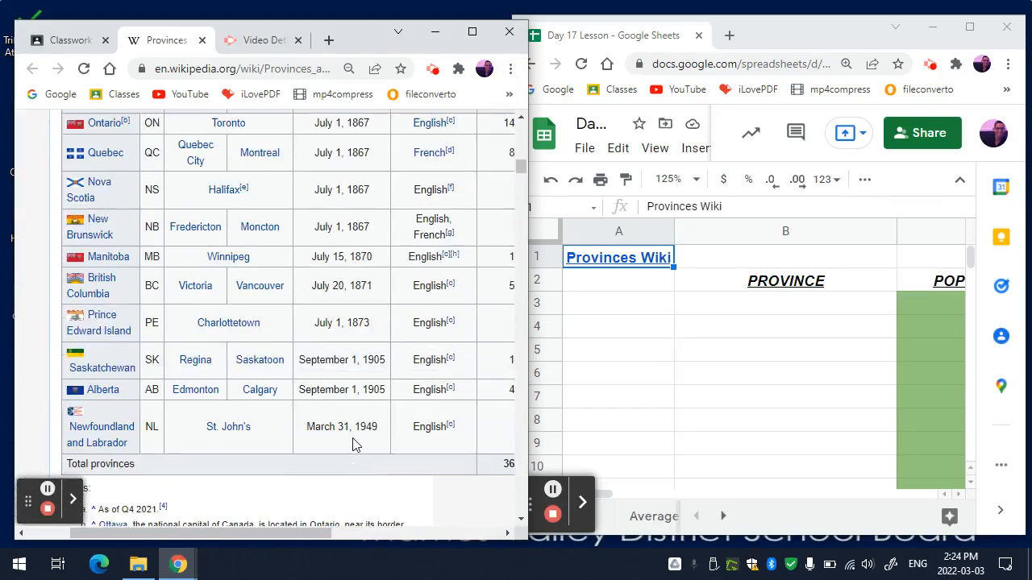
pyautogui.hscroll(1, 352, 445)
pyautogui.scroll(1, 352, 445)
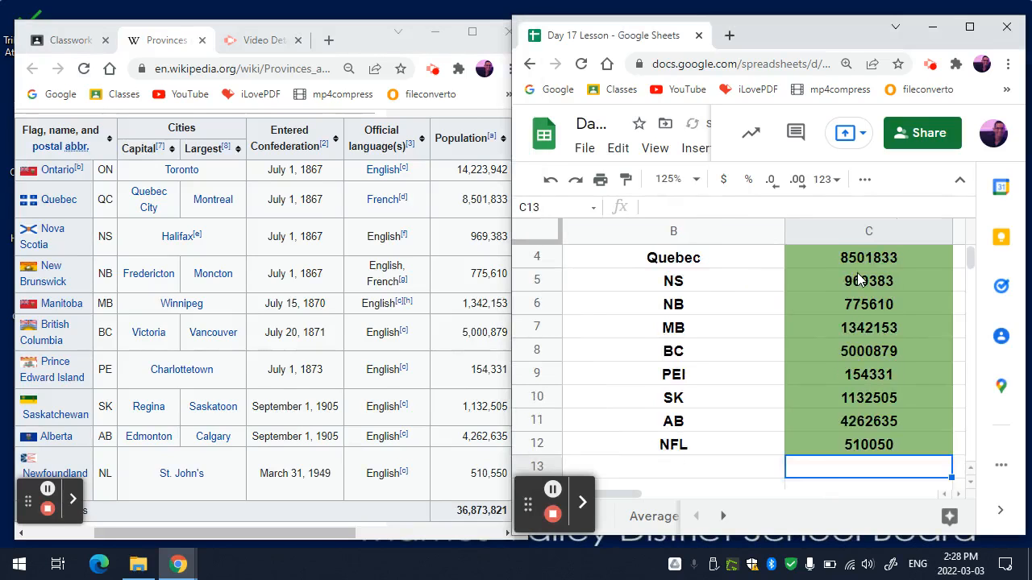
# Maximize the Day 17 Lesson spreadsheet window and set the sheet zoom to 100%
pyautogui.press('Up')
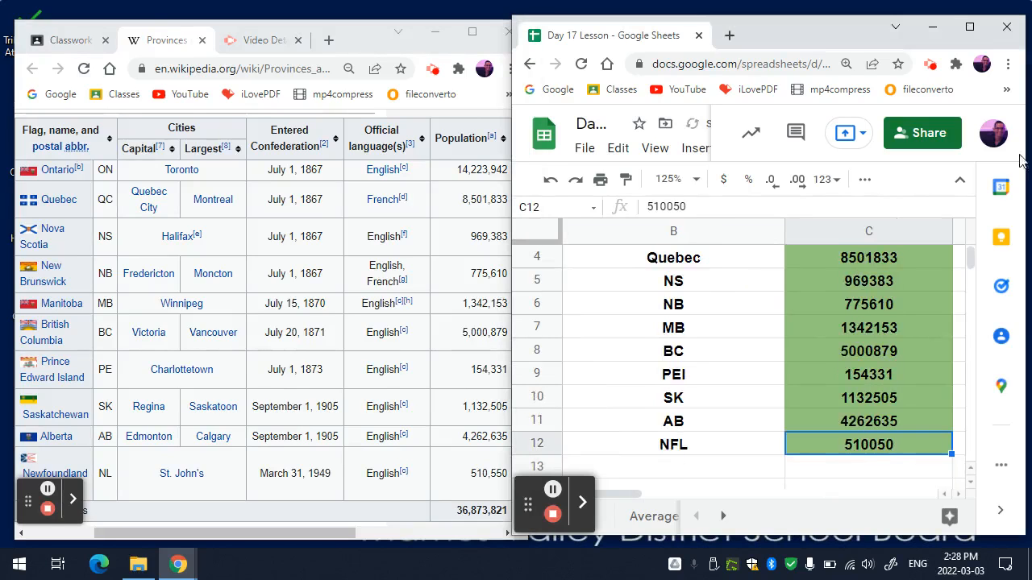
pyautogui.click(969, 26)
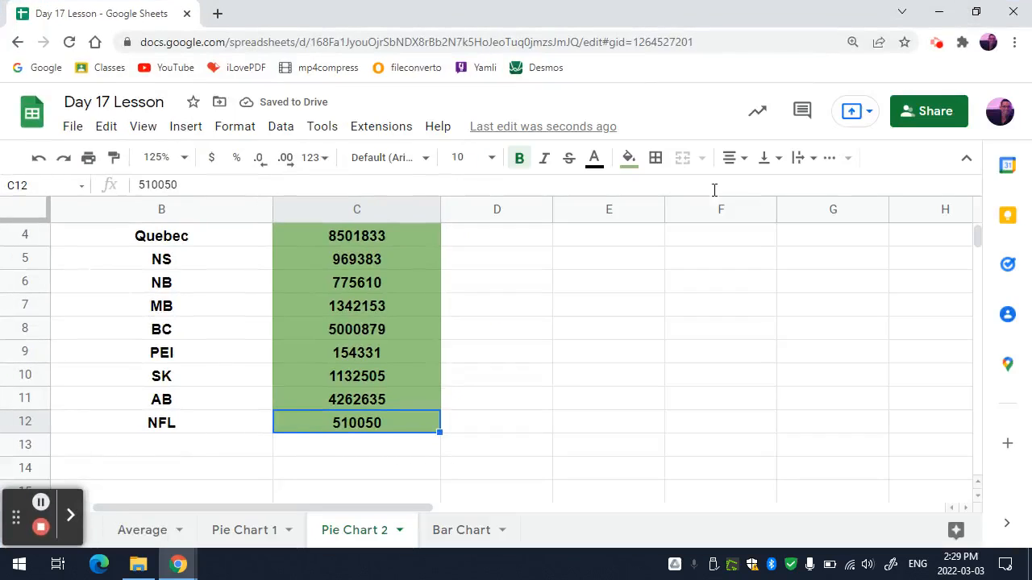
pyautogui.scroll(1, 583, 381)
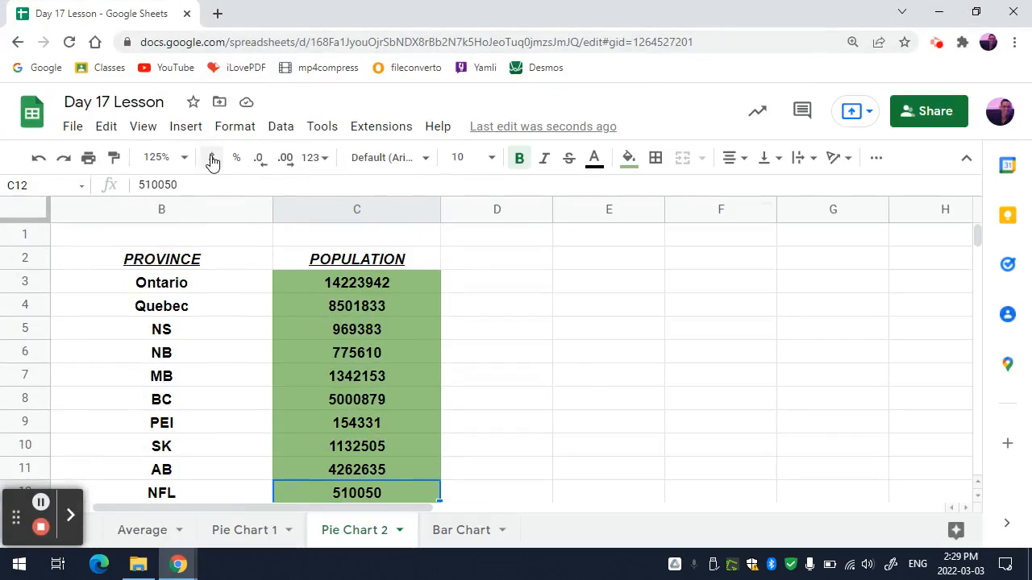
pyautogui.click(185, 158)
pyautogui.click(165, 272)
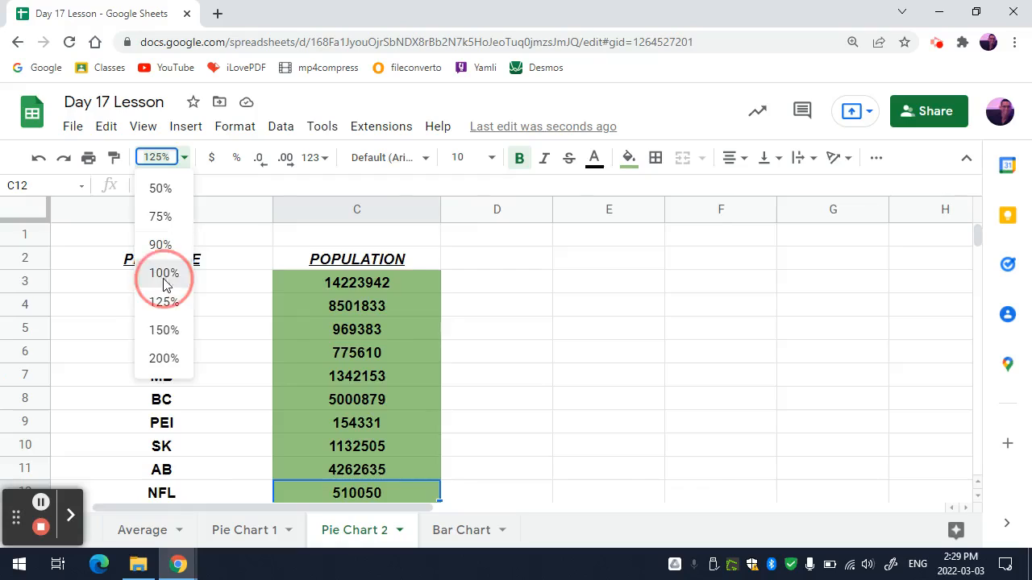
pyautogui.click(577, 357)
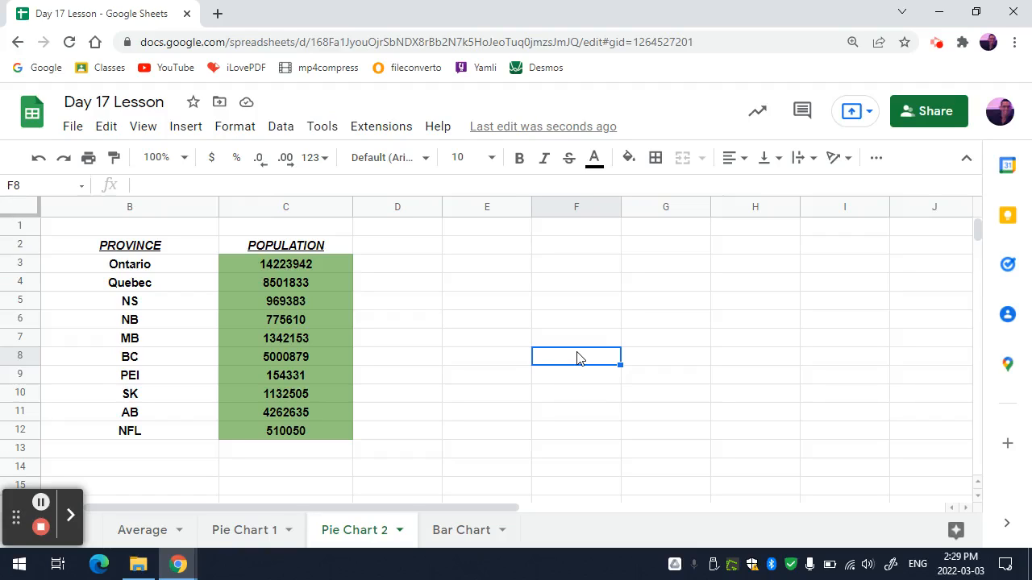
# Insert a pie chart from the province names and populations in B3:C12 on the Pie Chart 2 sheet
pyautogui.moveTo(201, 266); pyautogui.dragTo(297, 439)
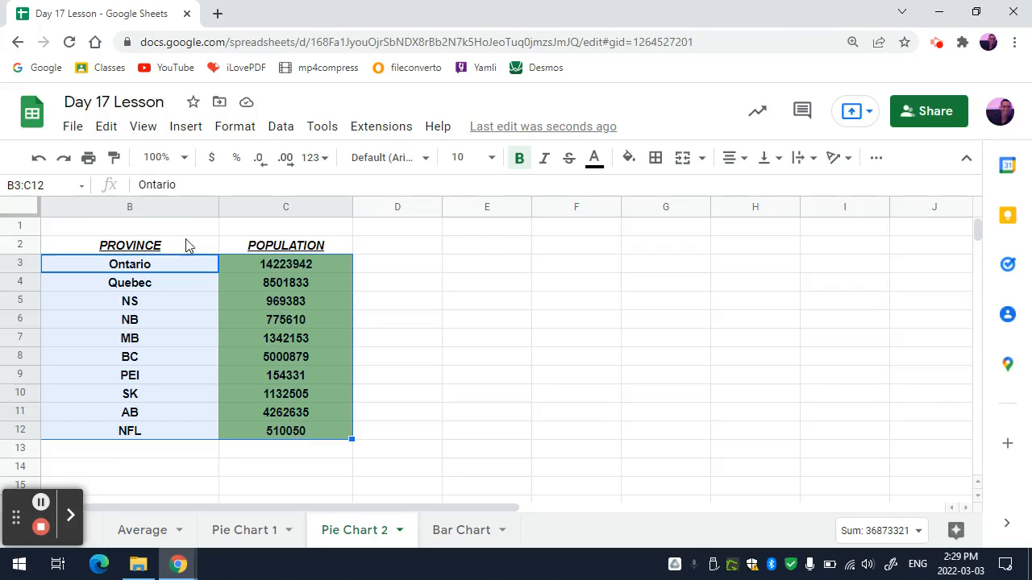
pyautogui.click(187, 128)
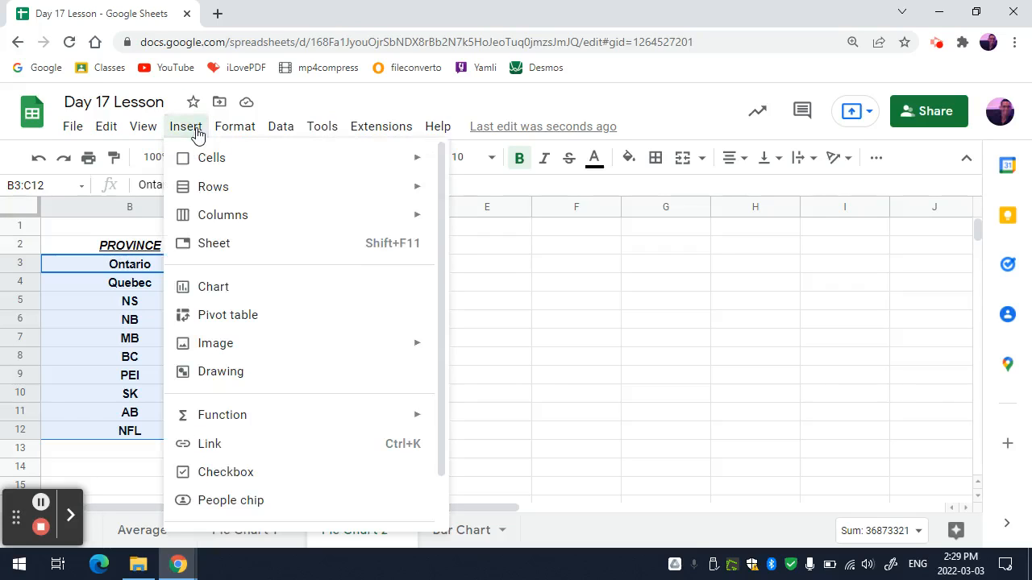
pyautogui.click(222, 298)
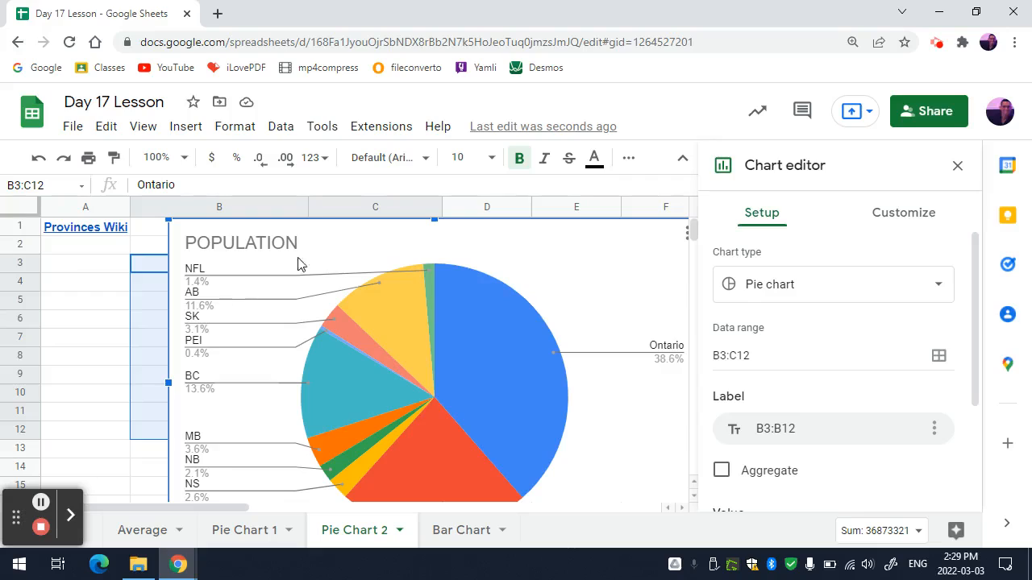
# Close the chart editor and inspect the Ontario slice's population and percentage on the pie chart
pyautogui.click(507, 329)
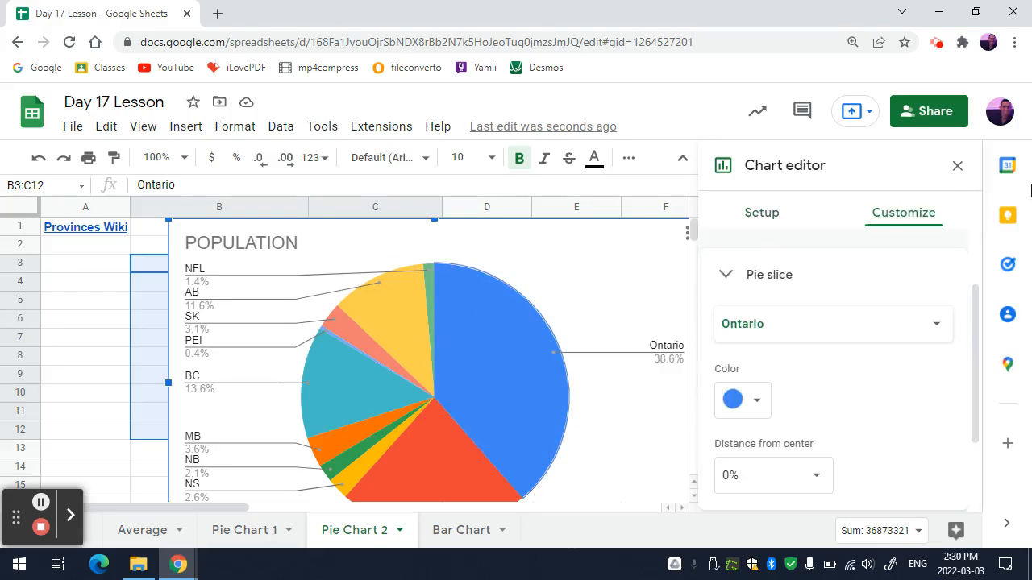
pyautogui.click(957, 165)
pyautogui.click(496, 349)
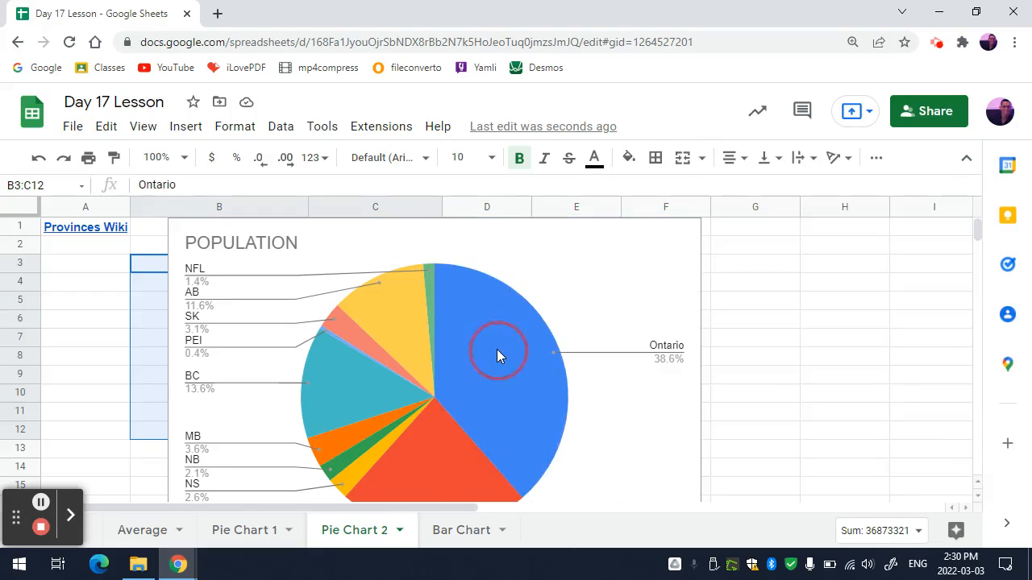
pyautogui.click(496, 349)
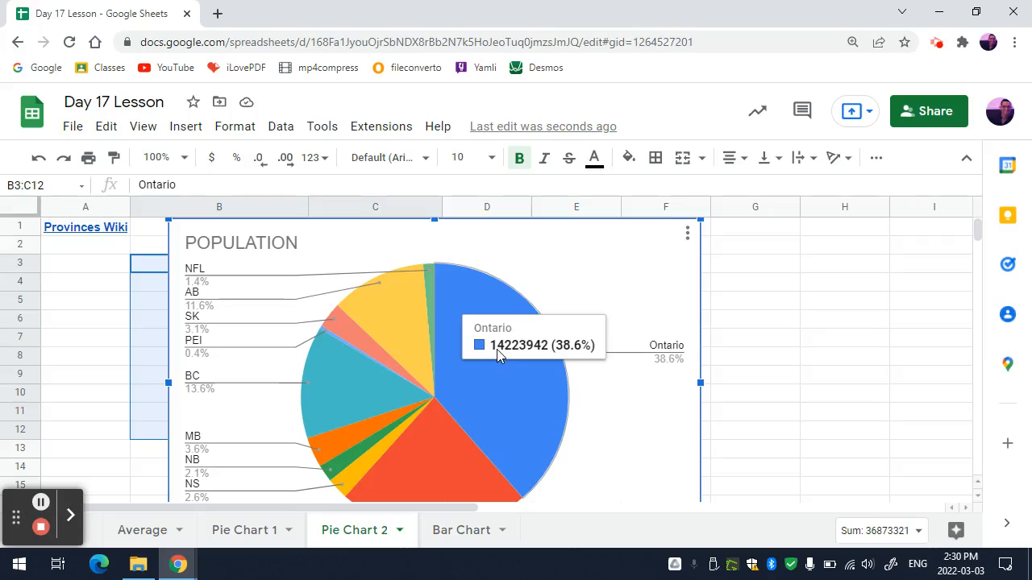